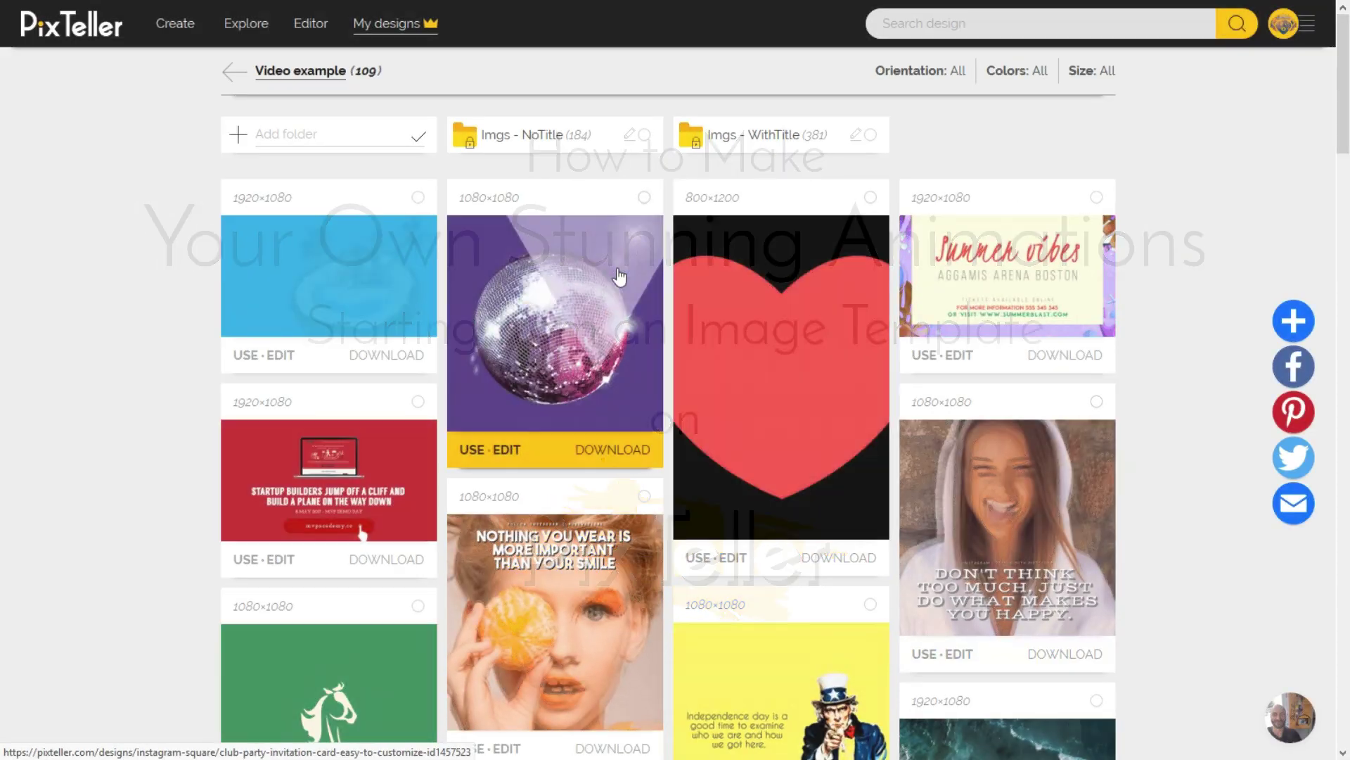
- Find the square 'Never Forget' beach-couple quote template in My designs and open it for editing
scroll(619, 276, "down", 15)
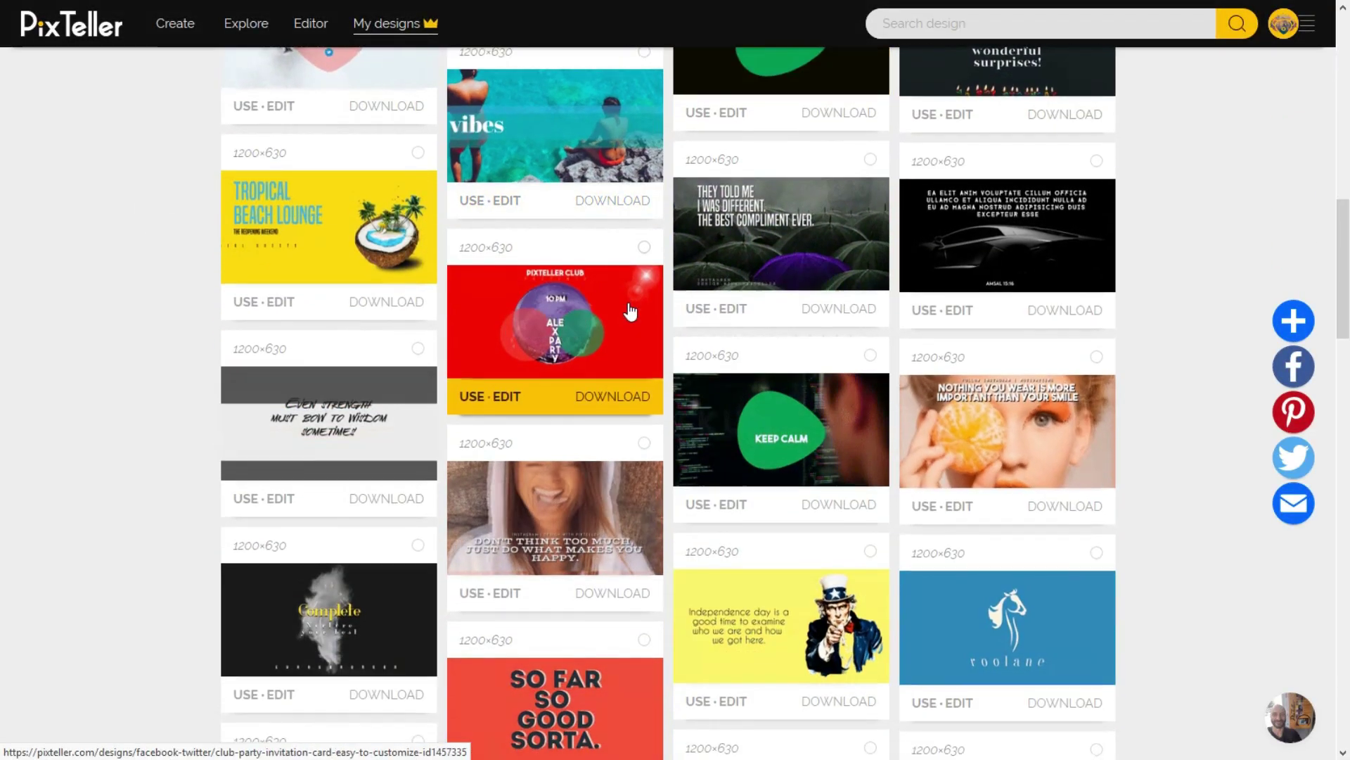
scroll(630, 311, "down", 8)
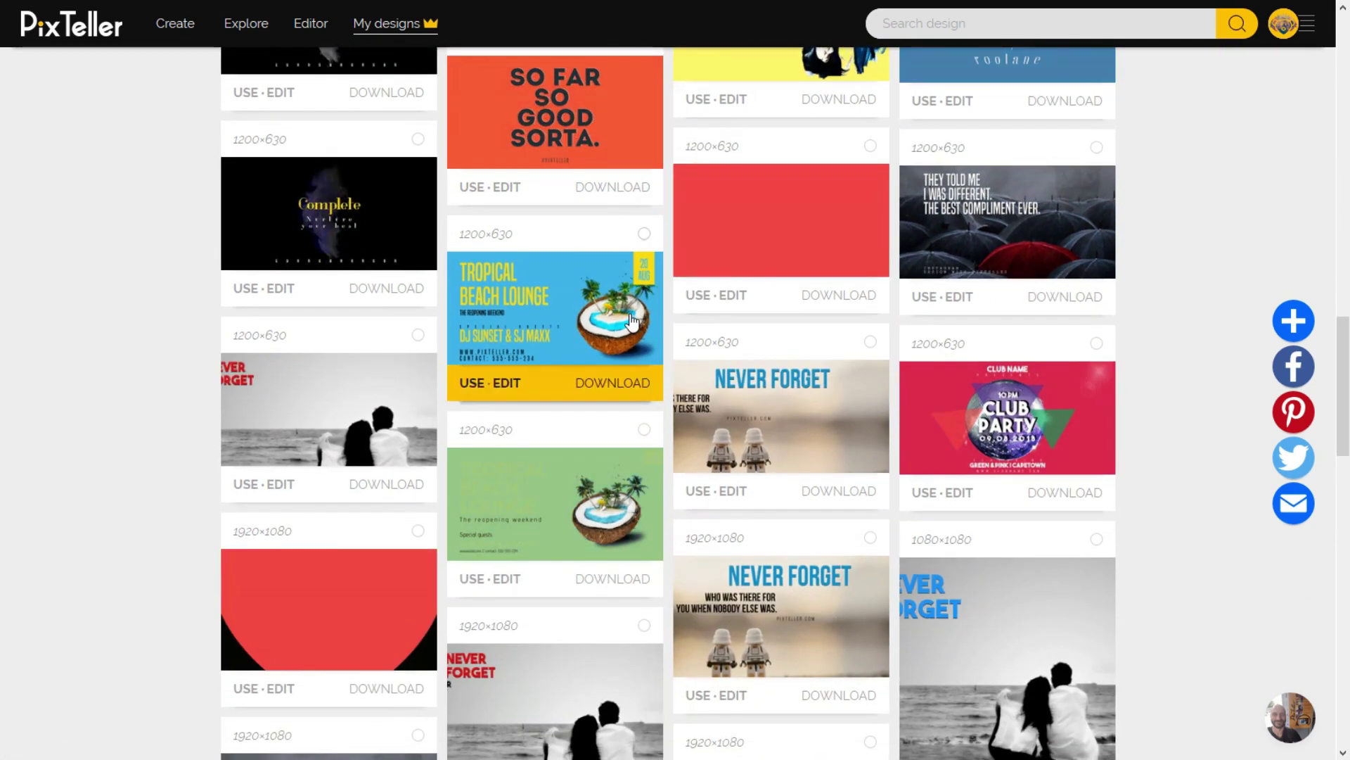
scroll(631, 320, "down", 10)
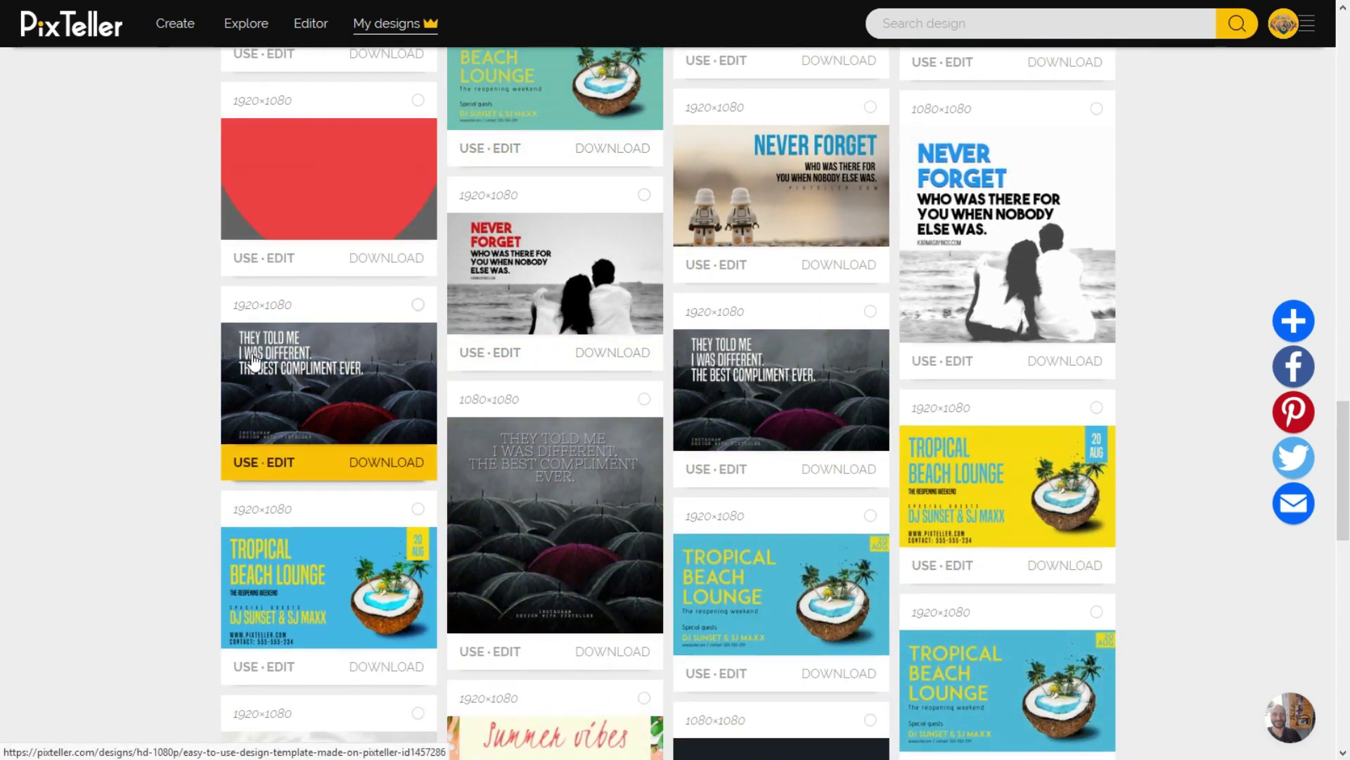
scroll(254, 361, "down", 3)
scroll(331, 175, "up", 5)
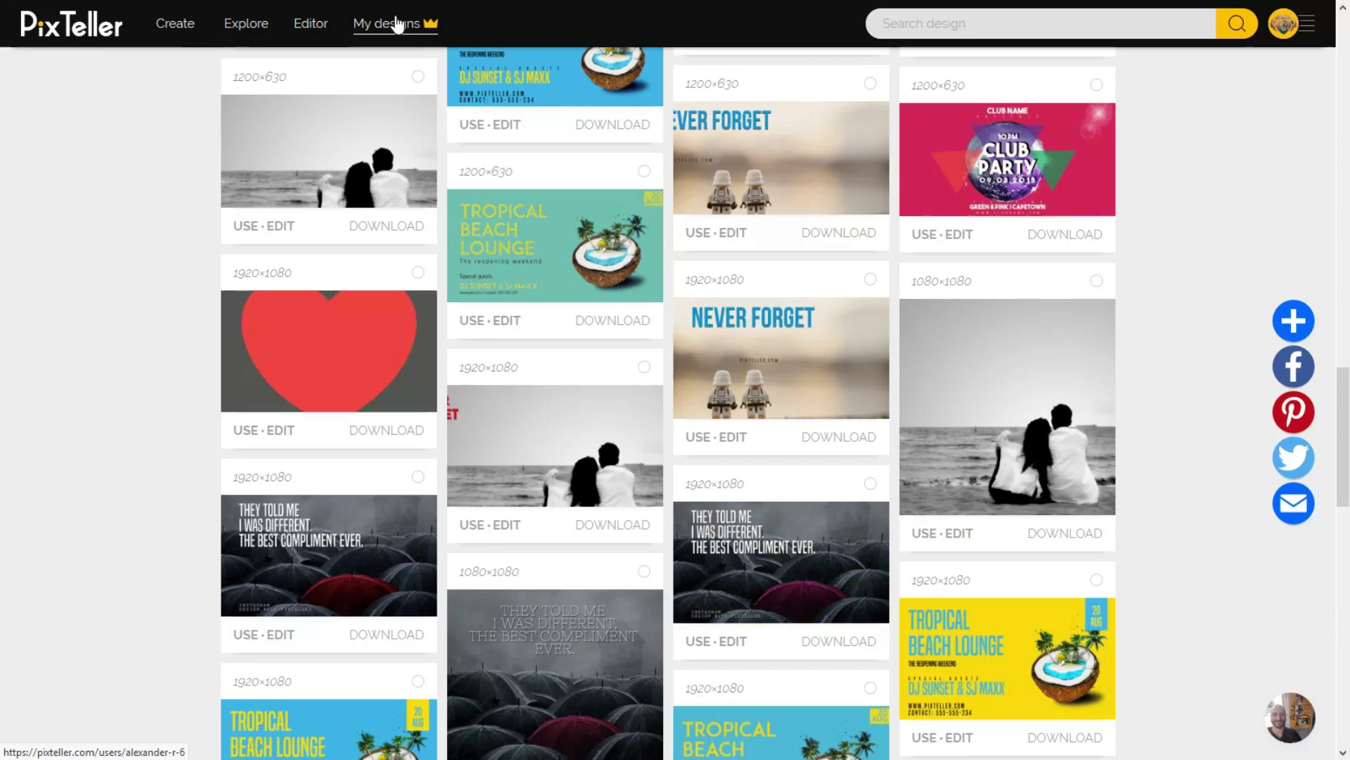
left_click(398, 25)
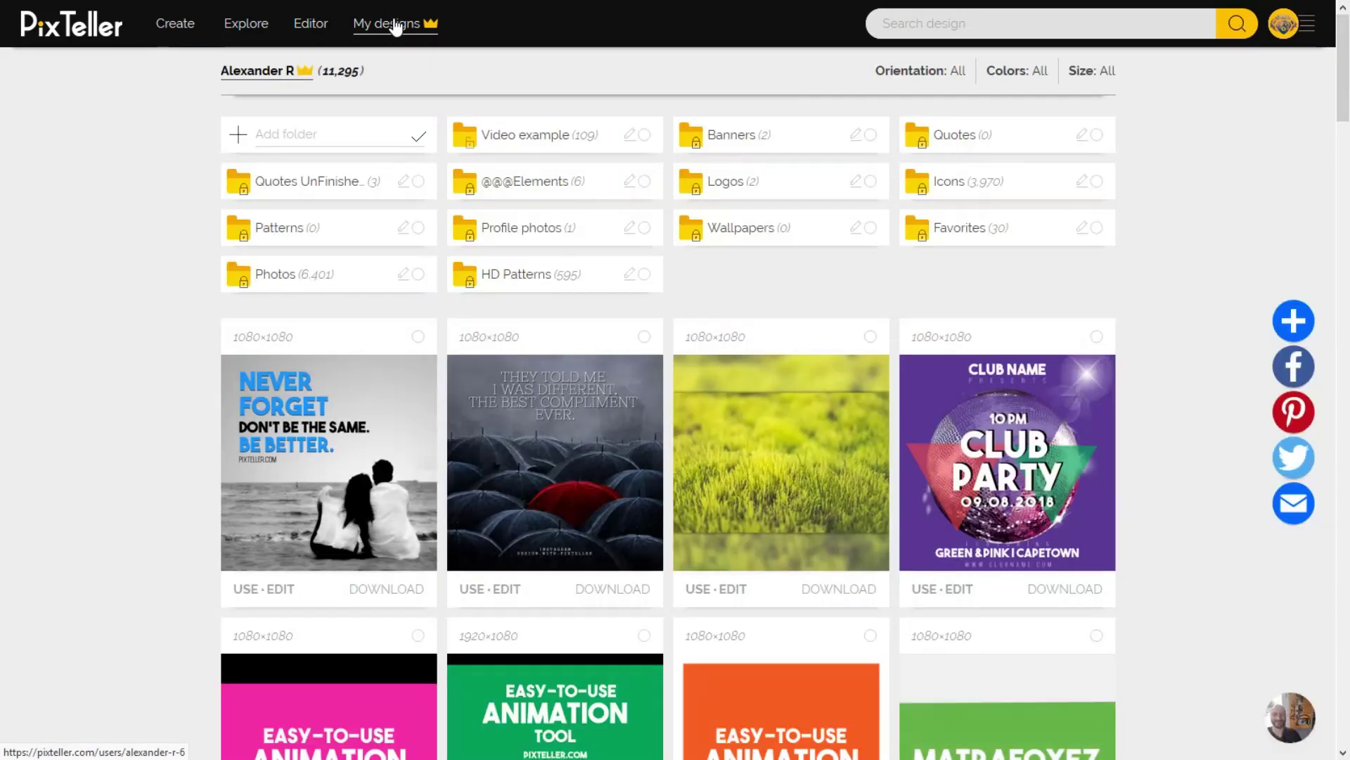
scroll(313, 426, "down", 5)
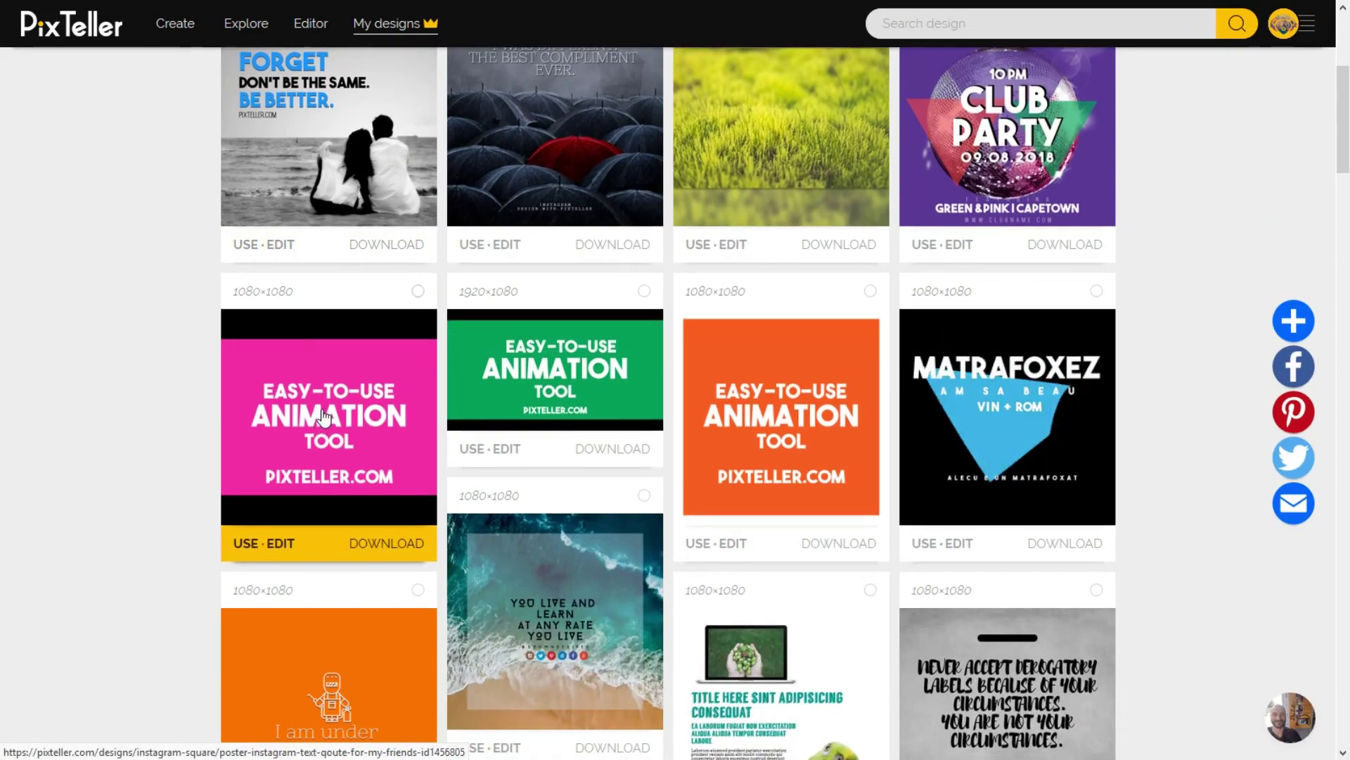
scroll(324, 416, "up", 2)
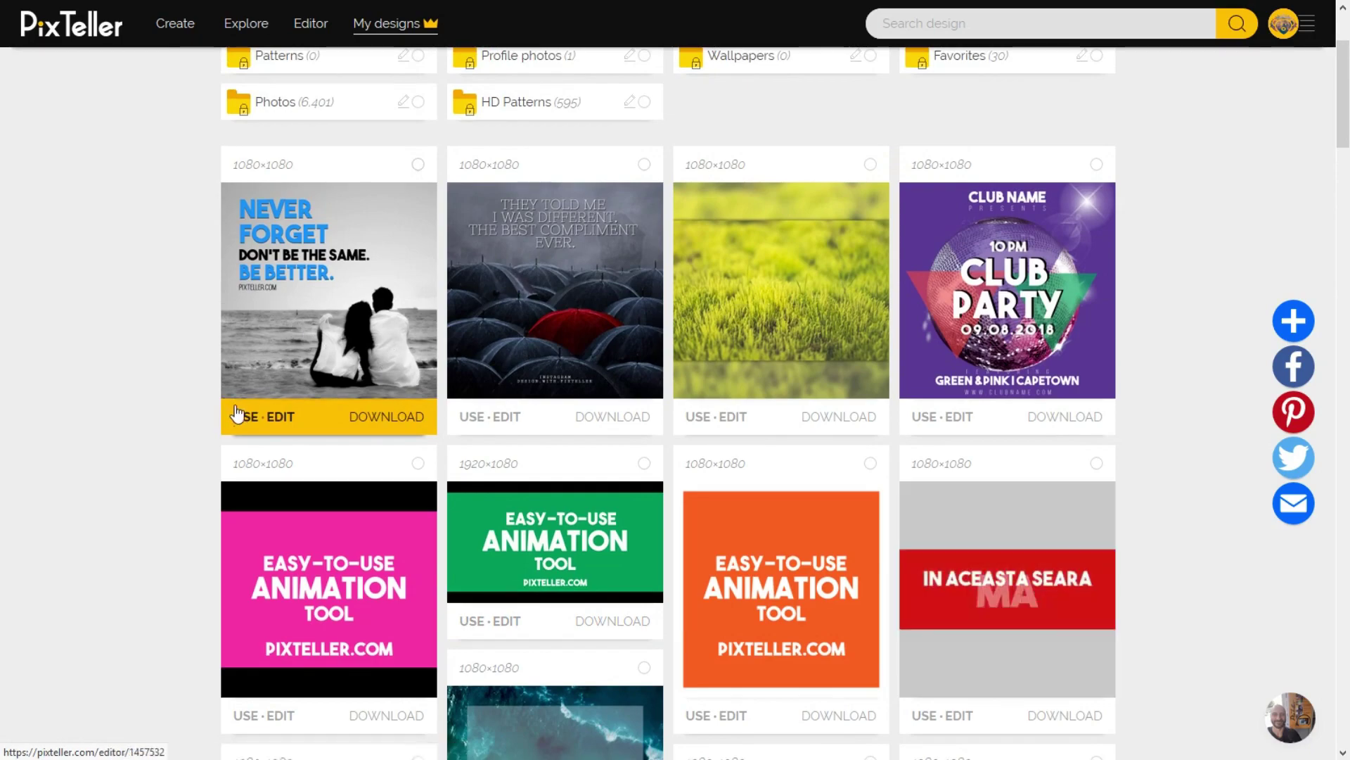
left_click(240, 416)
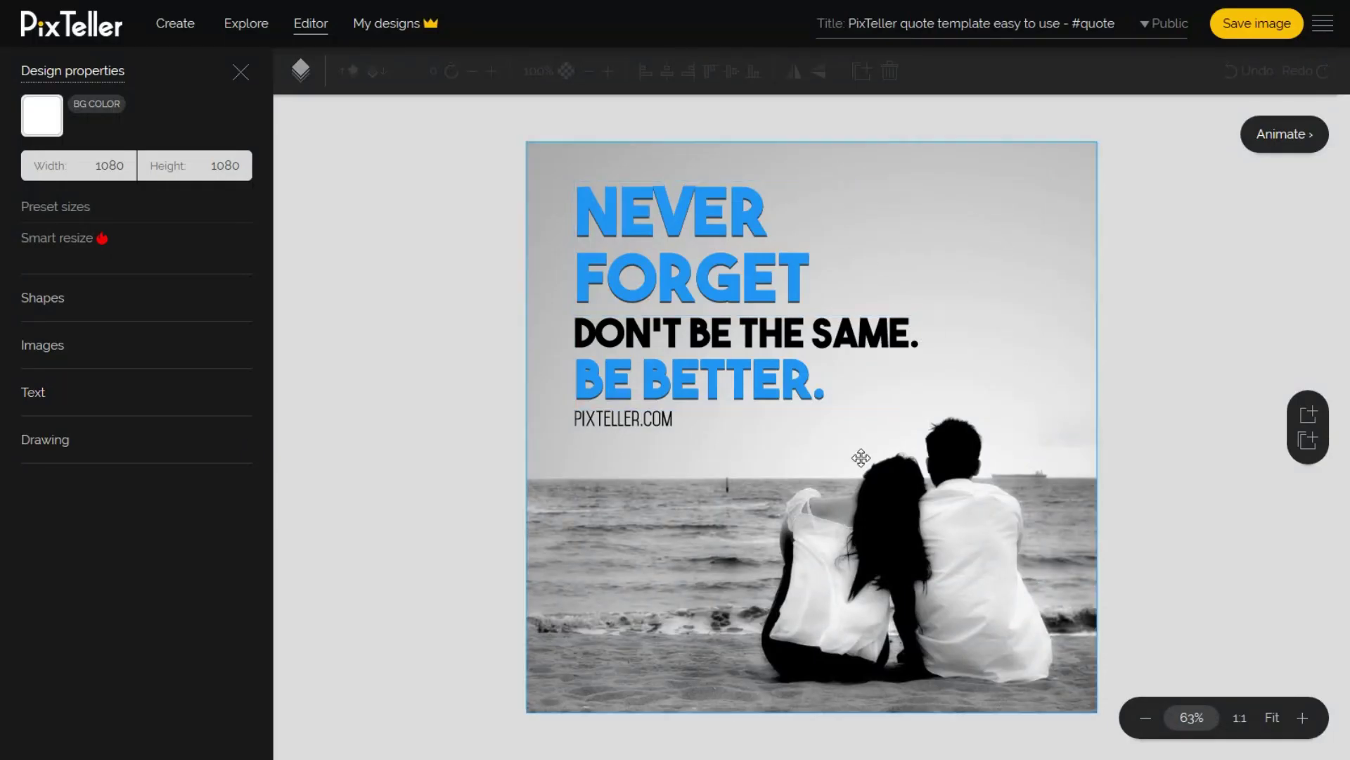
- Switch the Never Forget design to animation mode to show its 2.0 s layer timeline
left_click(1306, 152)
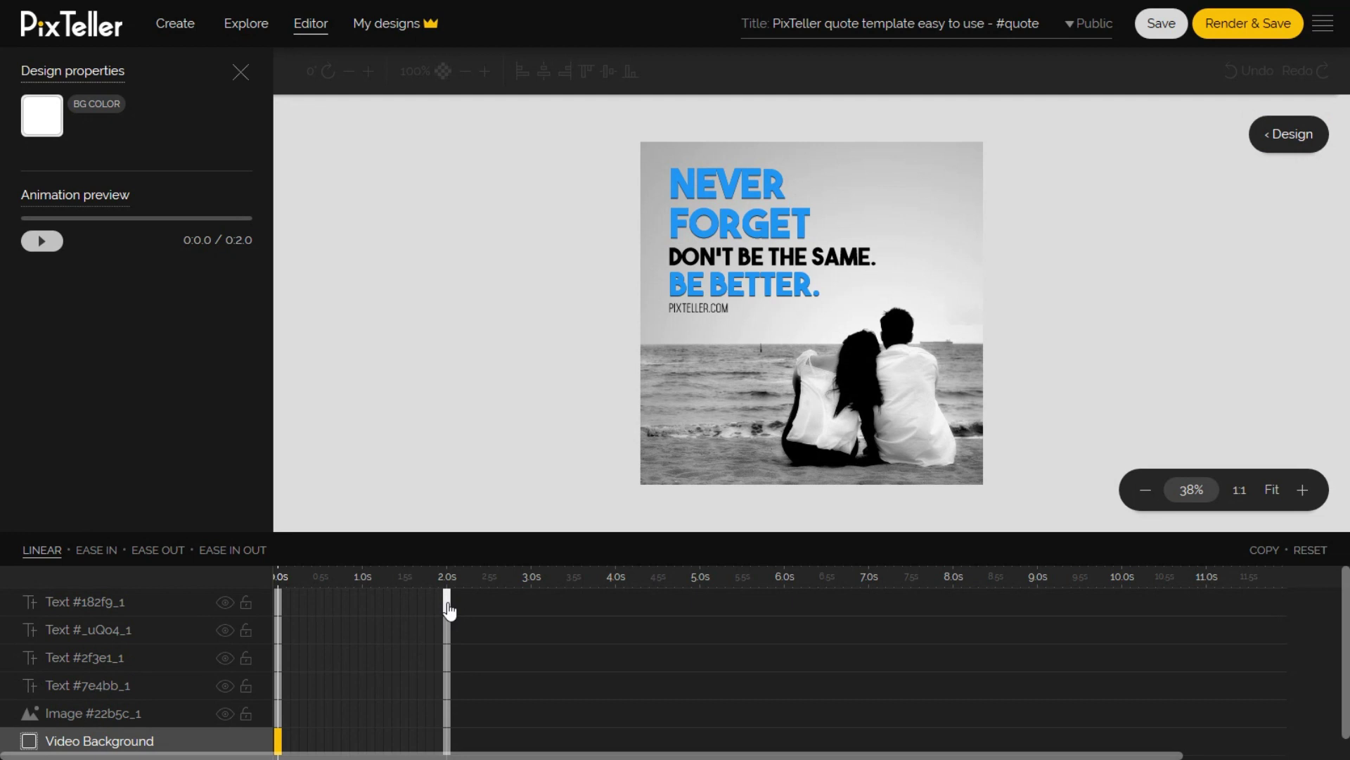
scroll(448, 668, "down", 1)
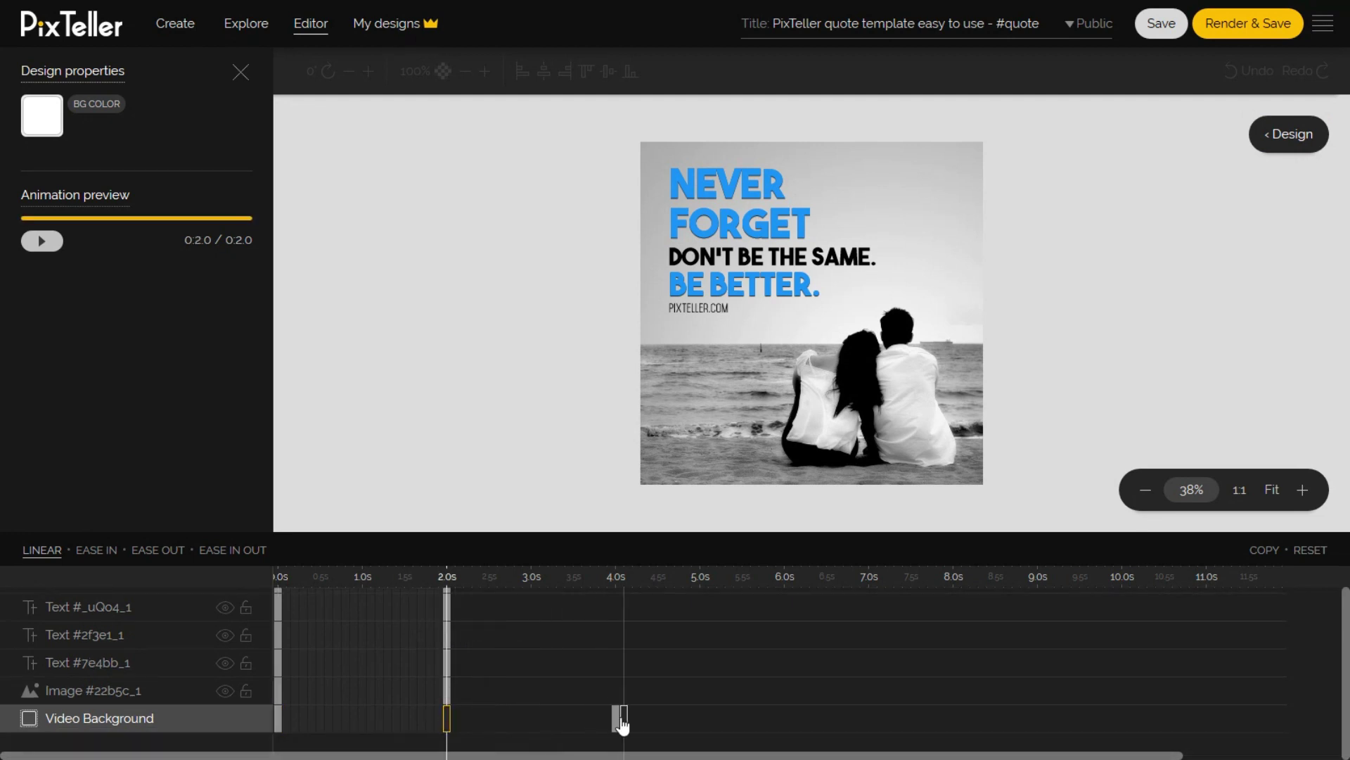
- Move the end keyframes of the video background, photo and text layers from 2.0s to 4.0s
left_click_drag(617, 725, 616, 721)
left_click(446, 691)
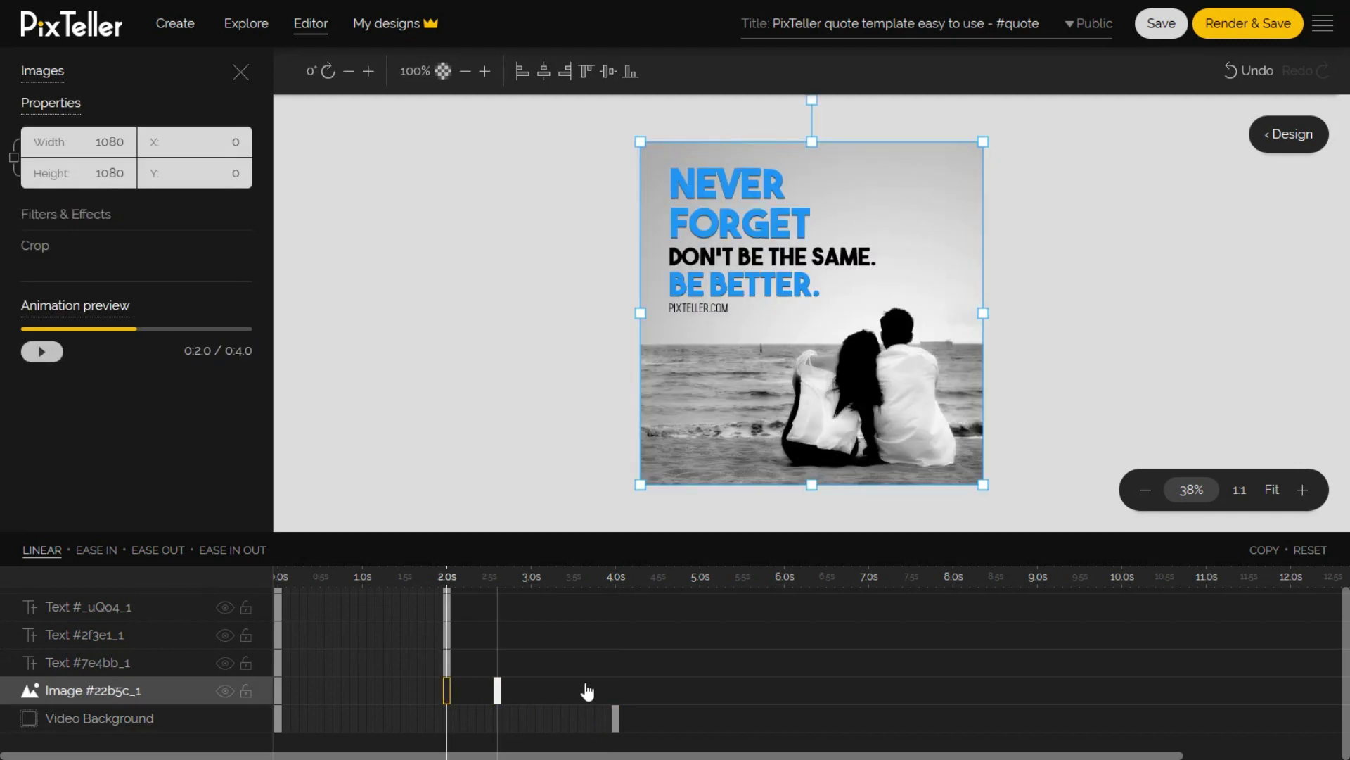
left_click(616, 690)
left_click(447, 662)
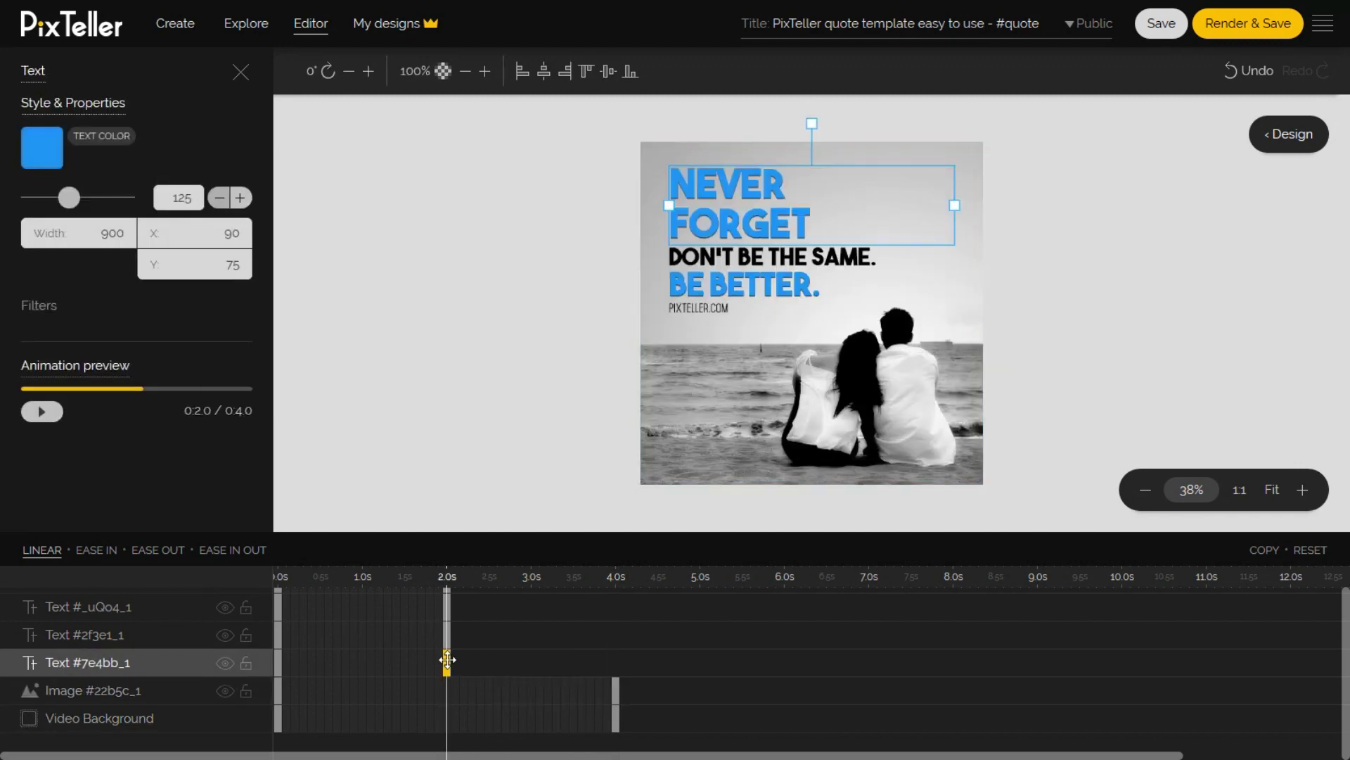
left_click(616, 663)
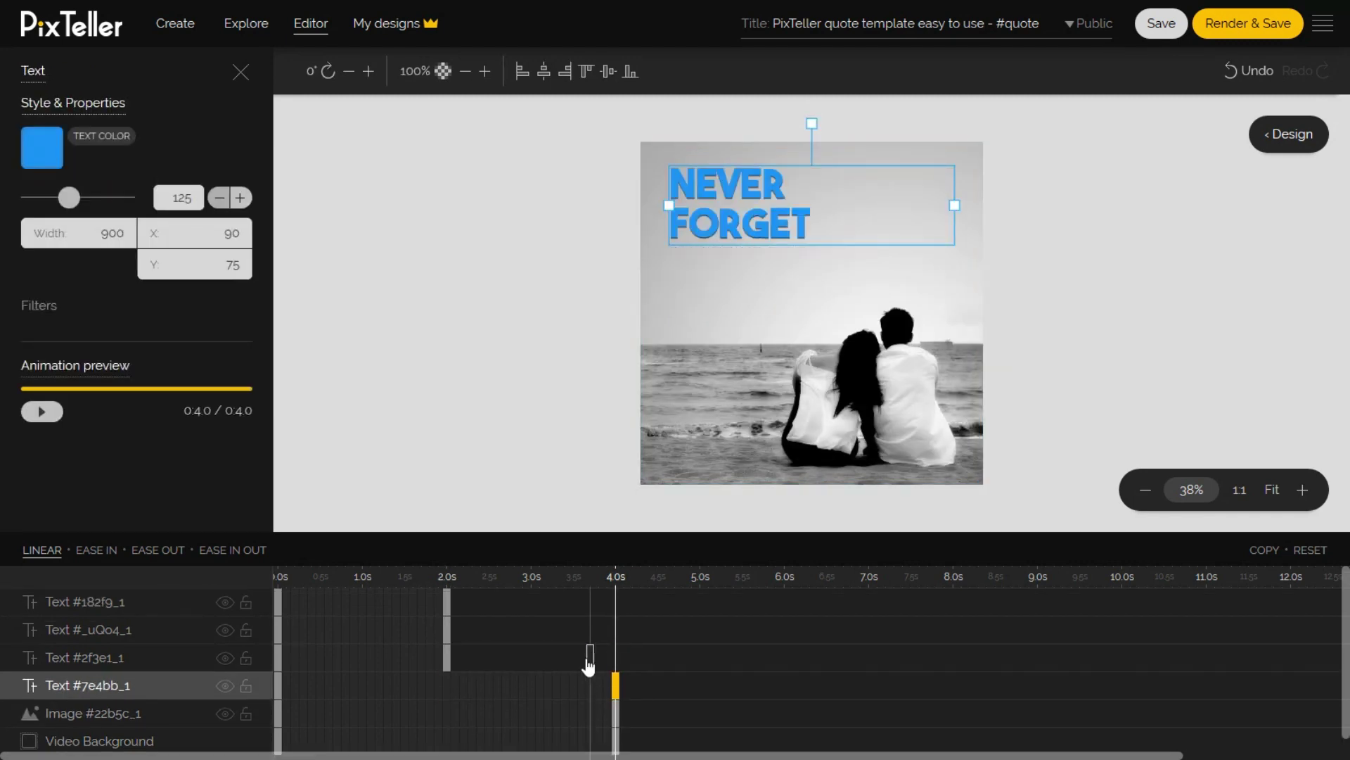
left_click(446, 659)
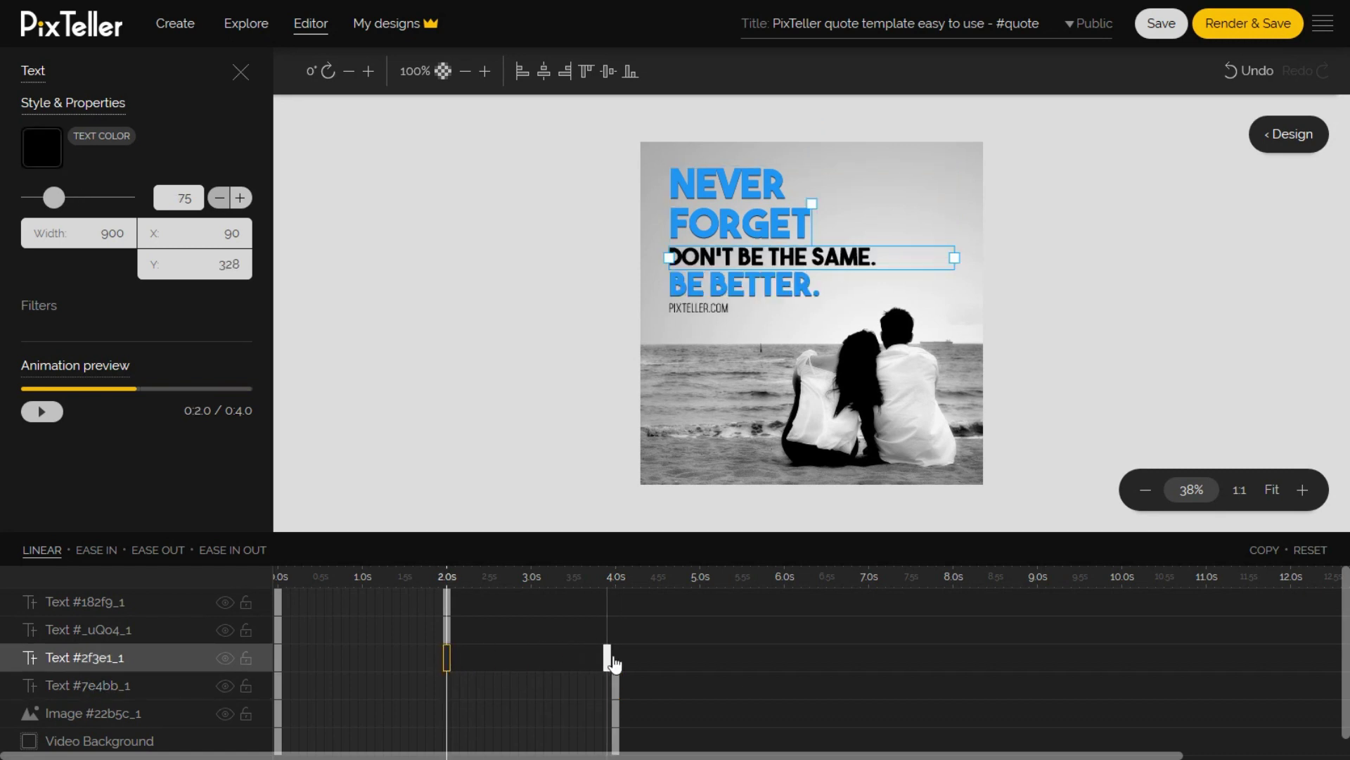
left_click(615, 659)
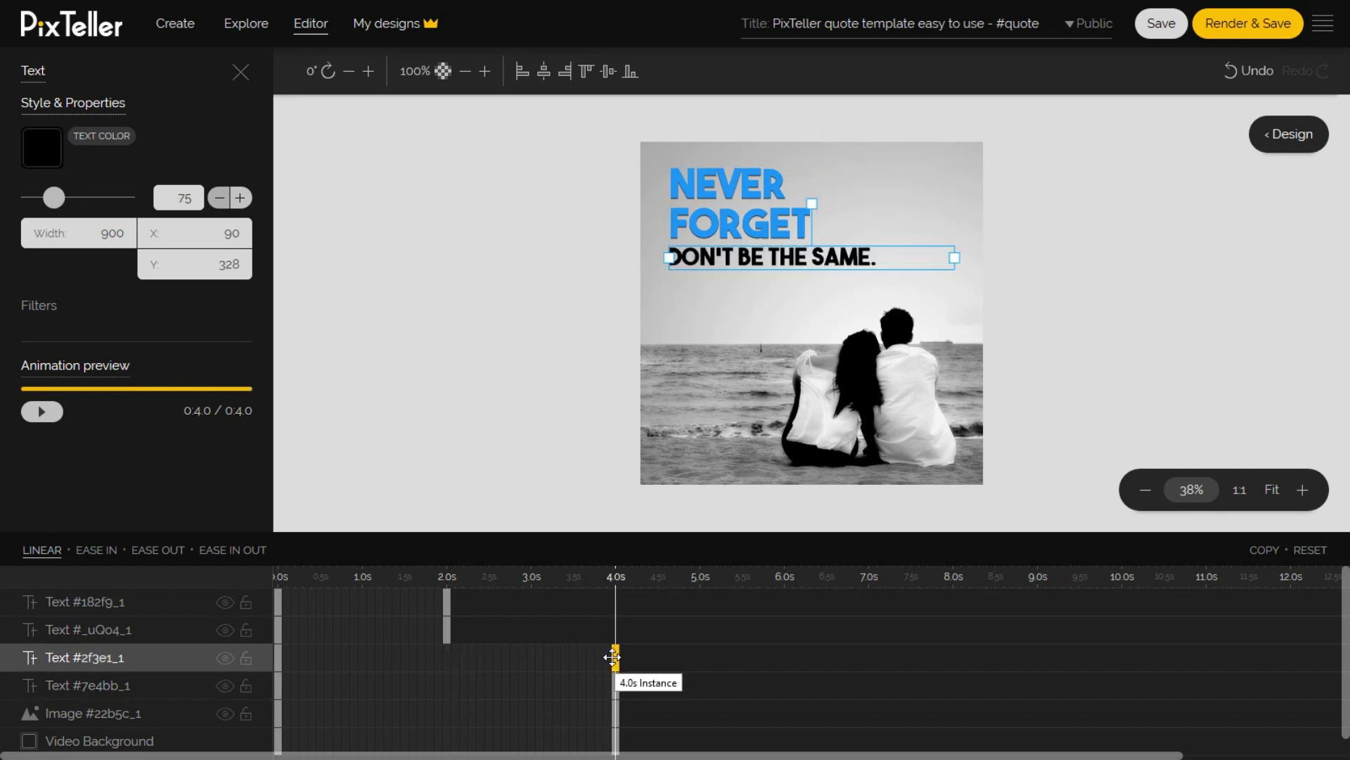
left_click(447, 633)
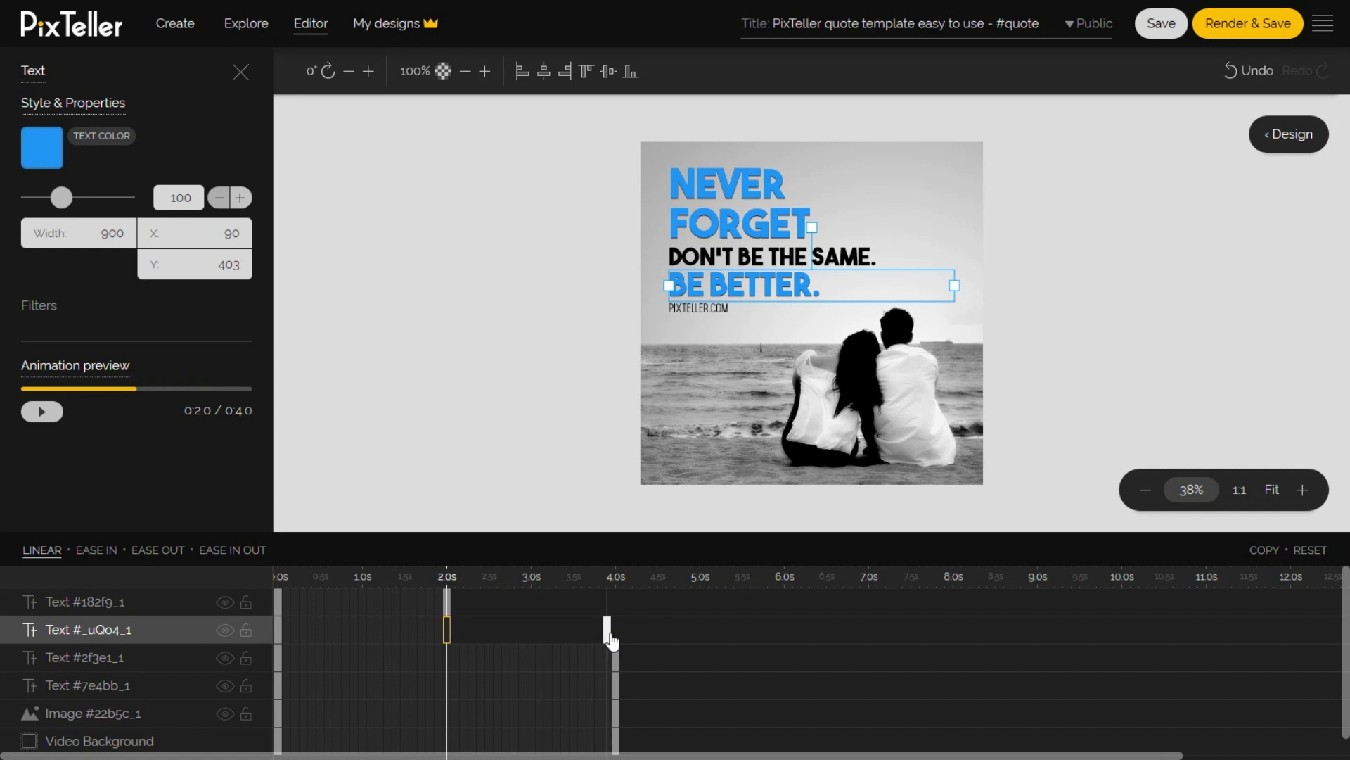
left_click(616, 633)
left_click(446, 604)
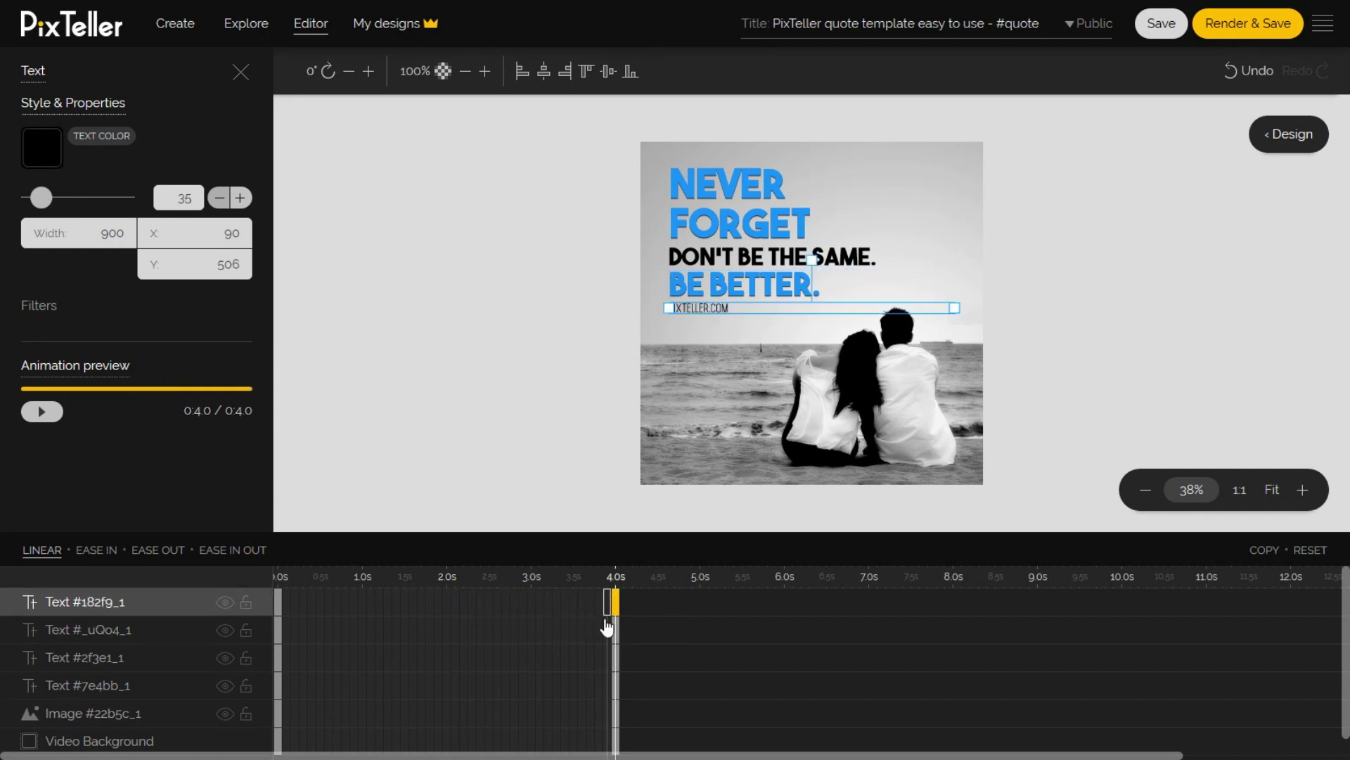
scroll(606, 633, "down", 1)
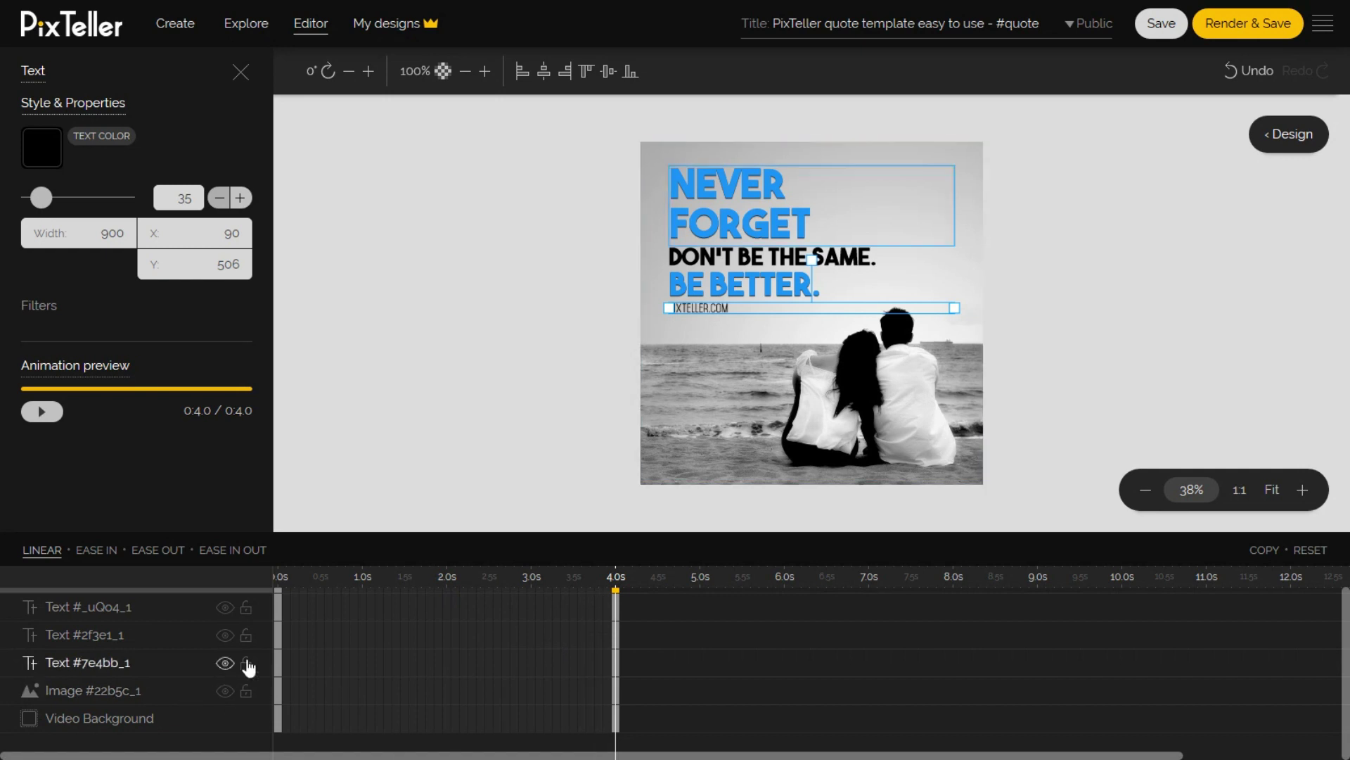
- Stagger text entrances: NEVER FORGET 0.2s, DON'T BE THE SAME. 0.4s, BE BETTER. 0.6s, PIXTELLER.COM 0.8s
left_click(279, 665)
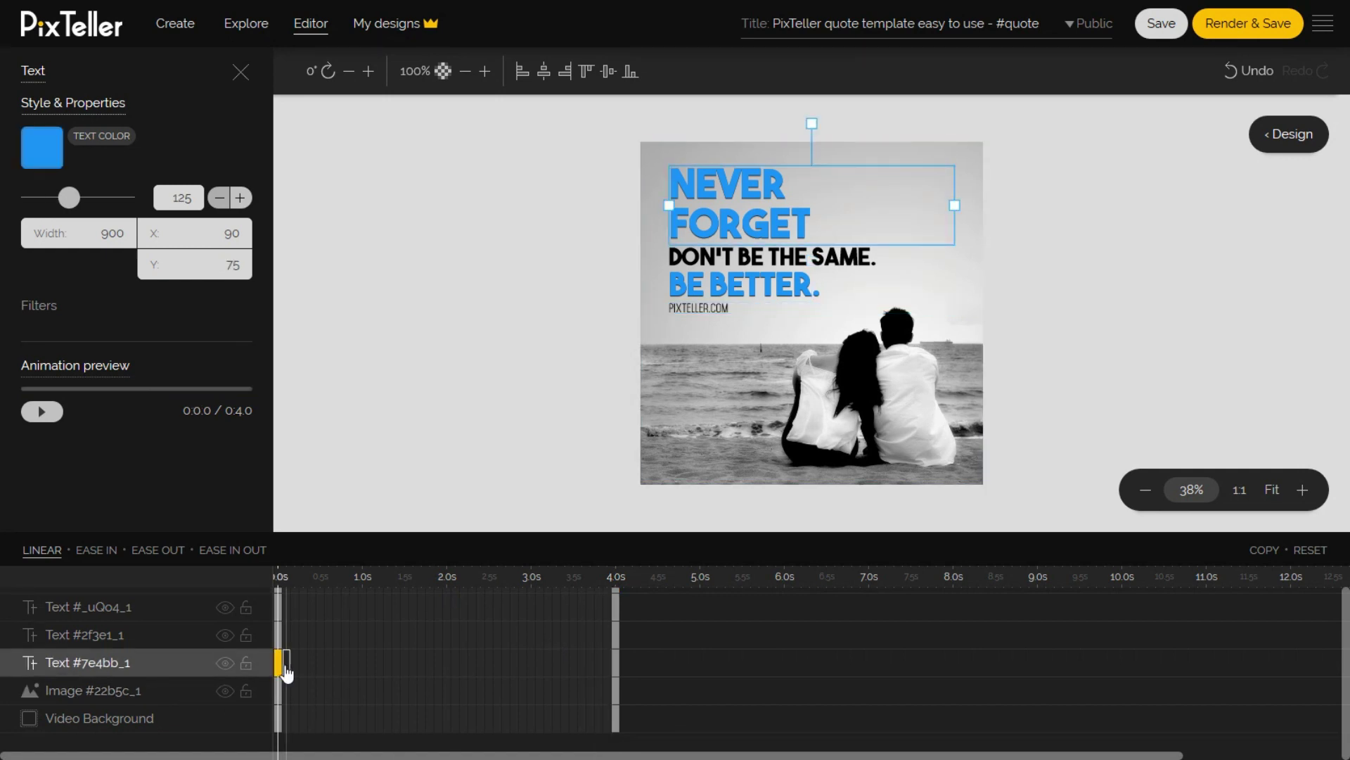
left_click(278, 635)
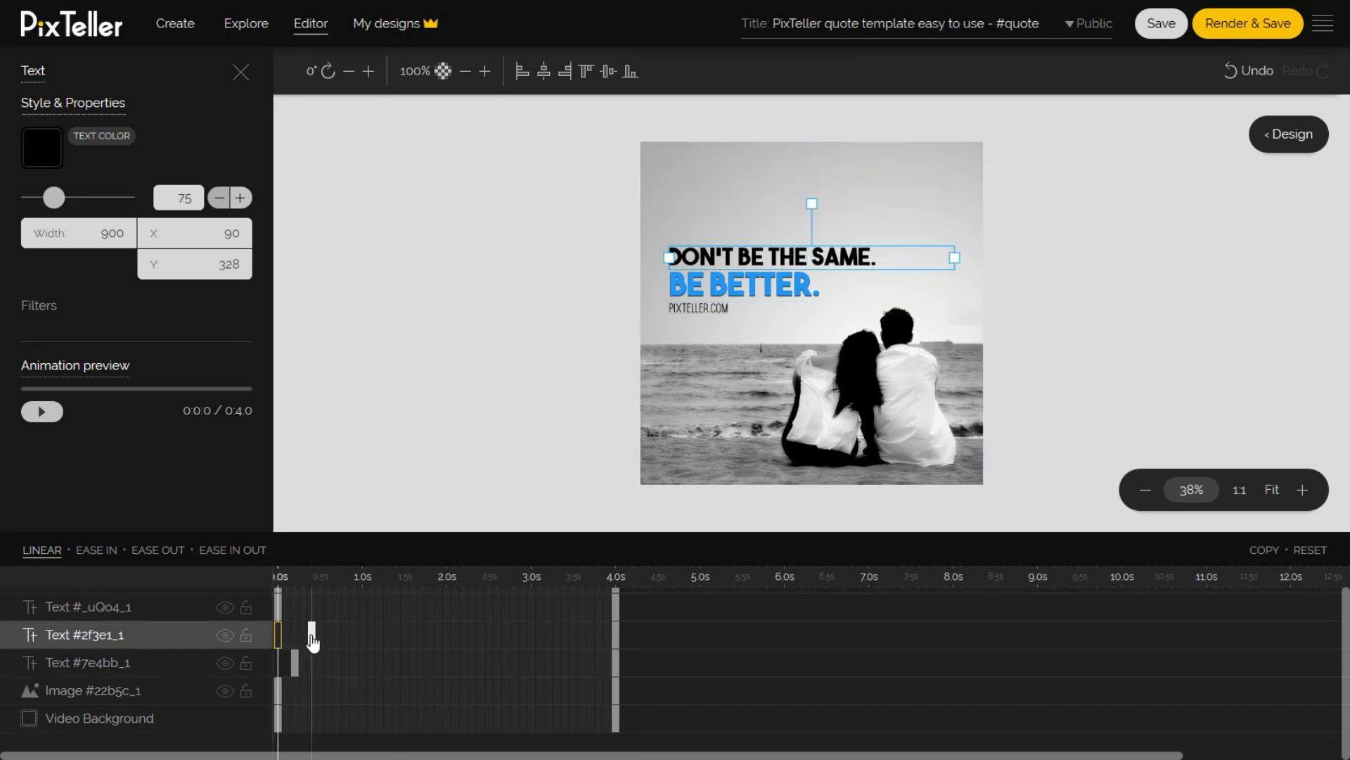
scroll(313, 640, "up", 1)
left_click(279, 632)
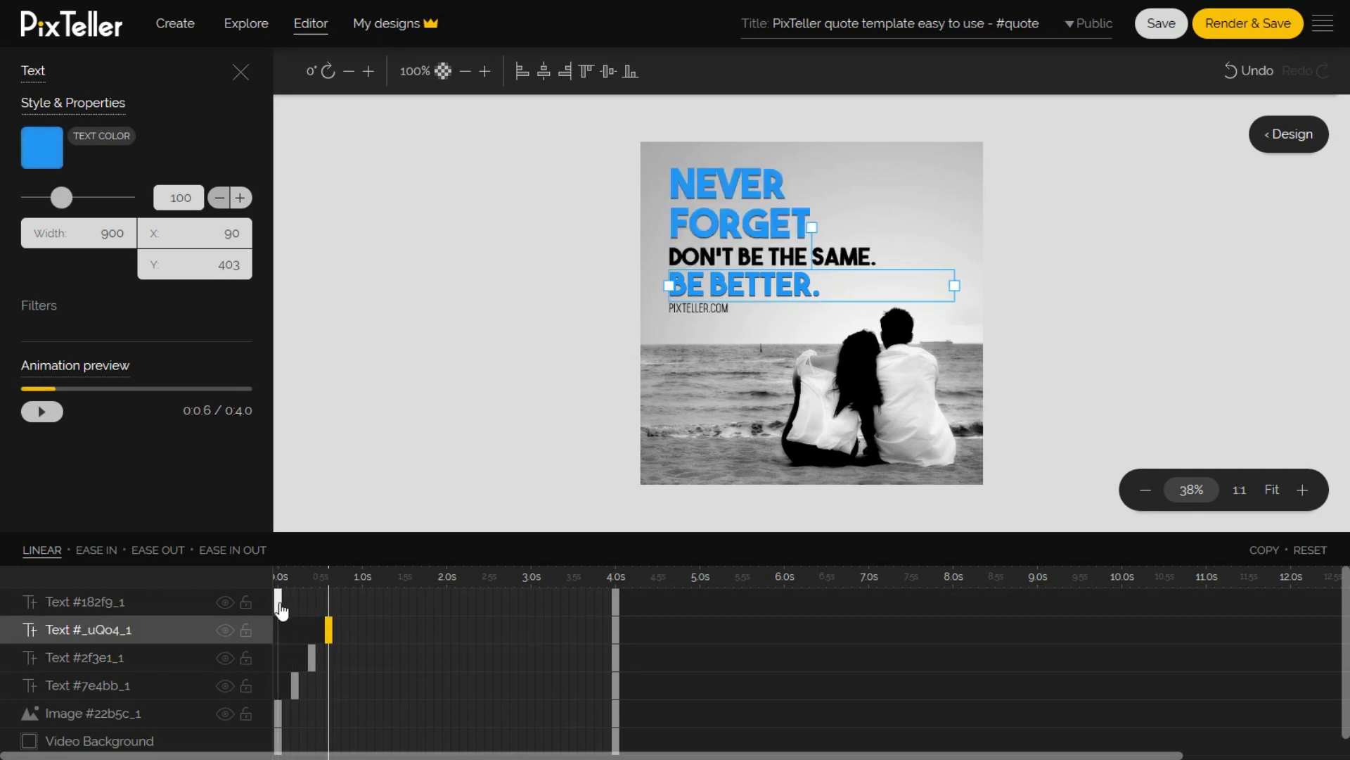
left_click(278, 602)
left_click(345, 603)
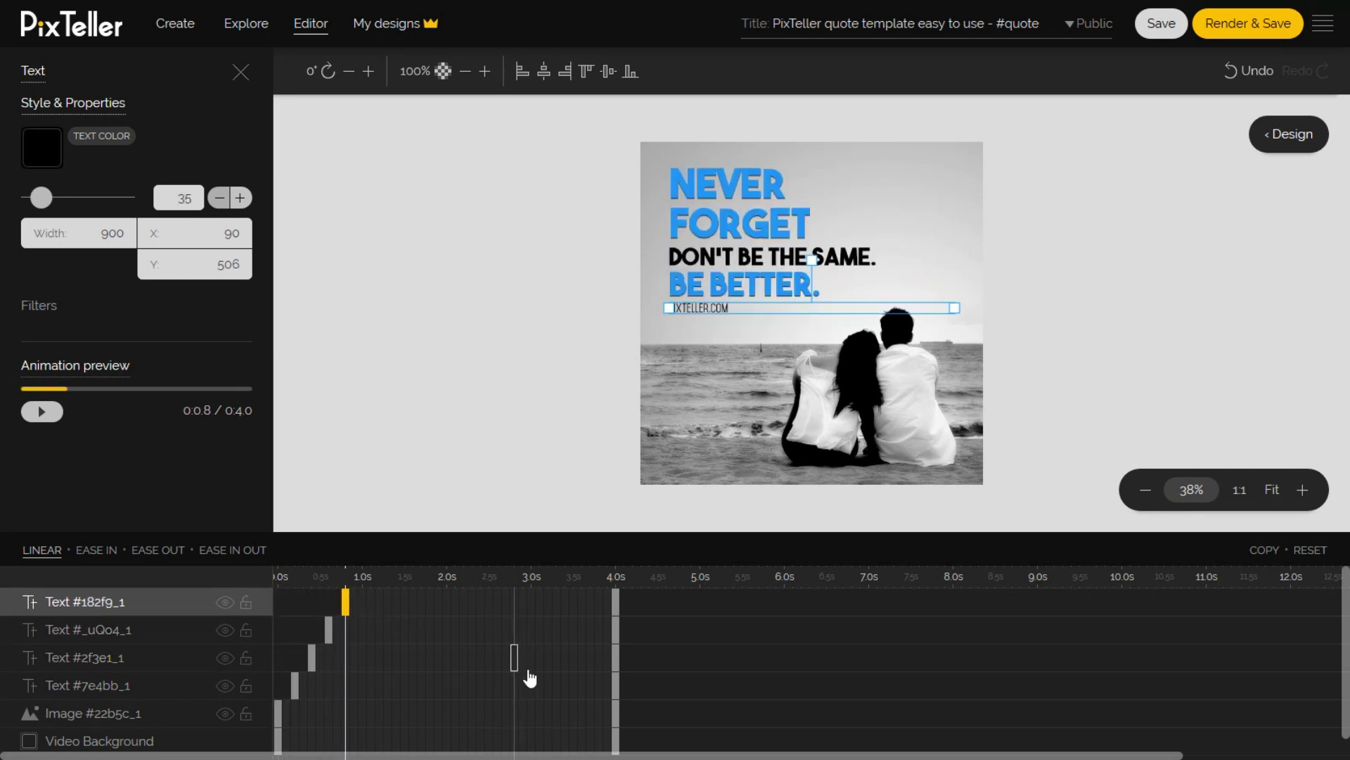
- Stagger the text exits, with DON'T BE THE SAME. leaving near 3.8s and BE BETTER. near 3.7s
left_click(616, 686)
left_click_drag(616, 657, 582, 613)
left_click(616, 630)
left_click(615, 603)
scroll(328, 698, "down", 1)
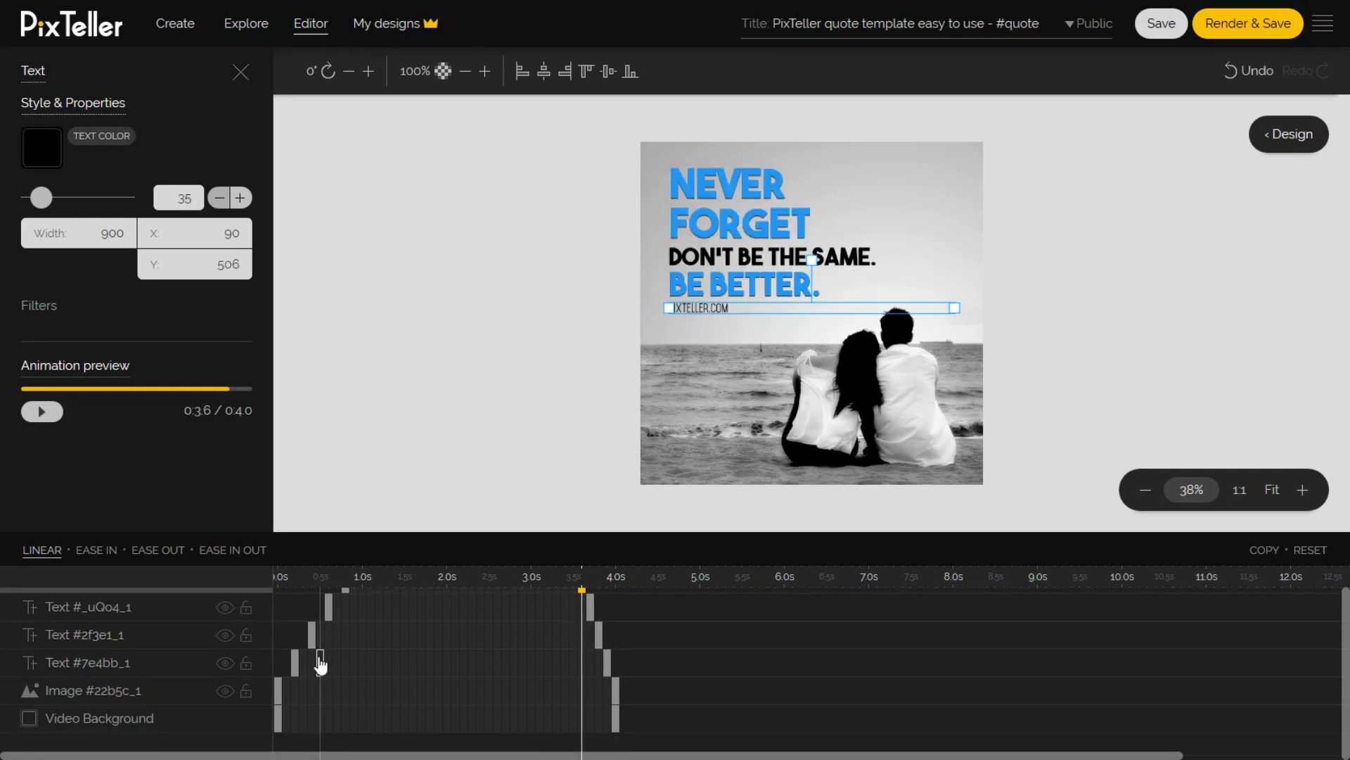
- Set early text keyframes at 0.5s, 0.7s, 0.9s and 1.1s on the four text tracks
left_click(321, 664)
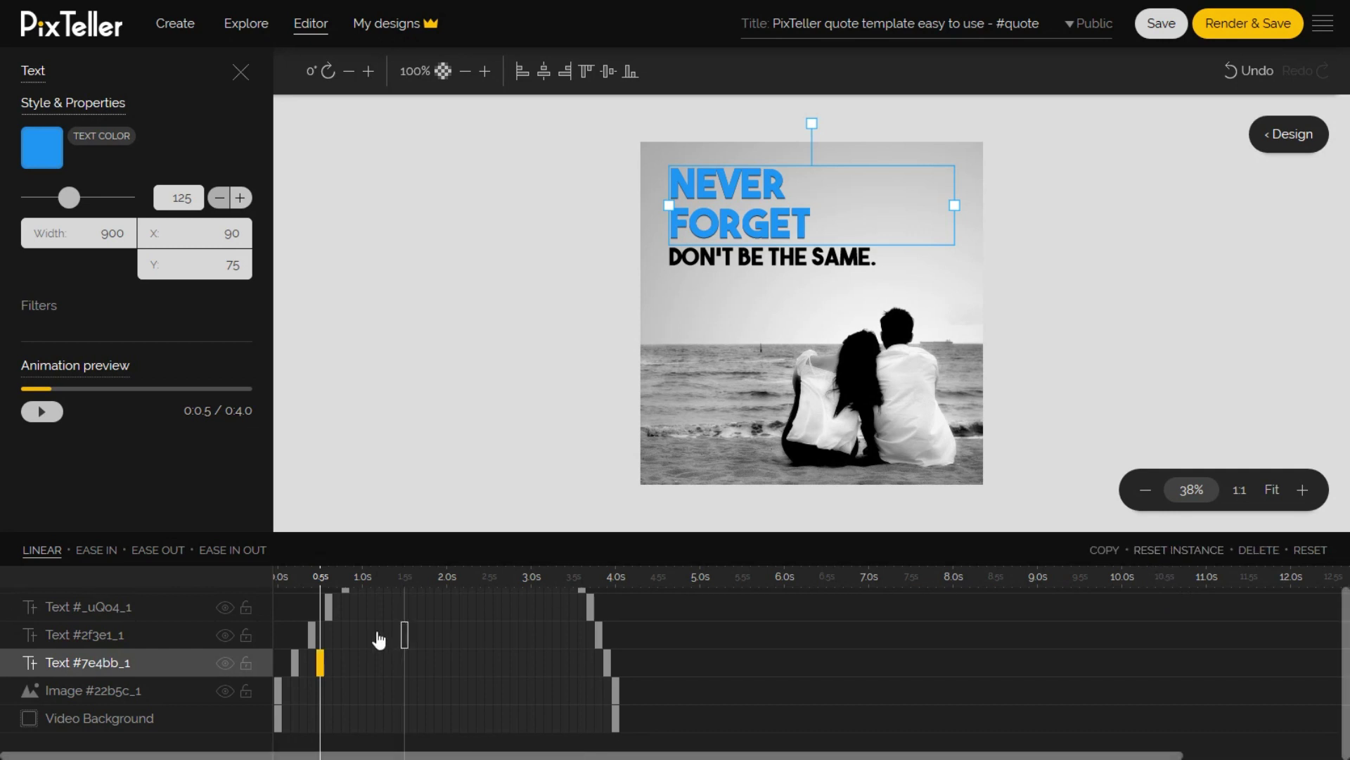
left_click(344, 638)
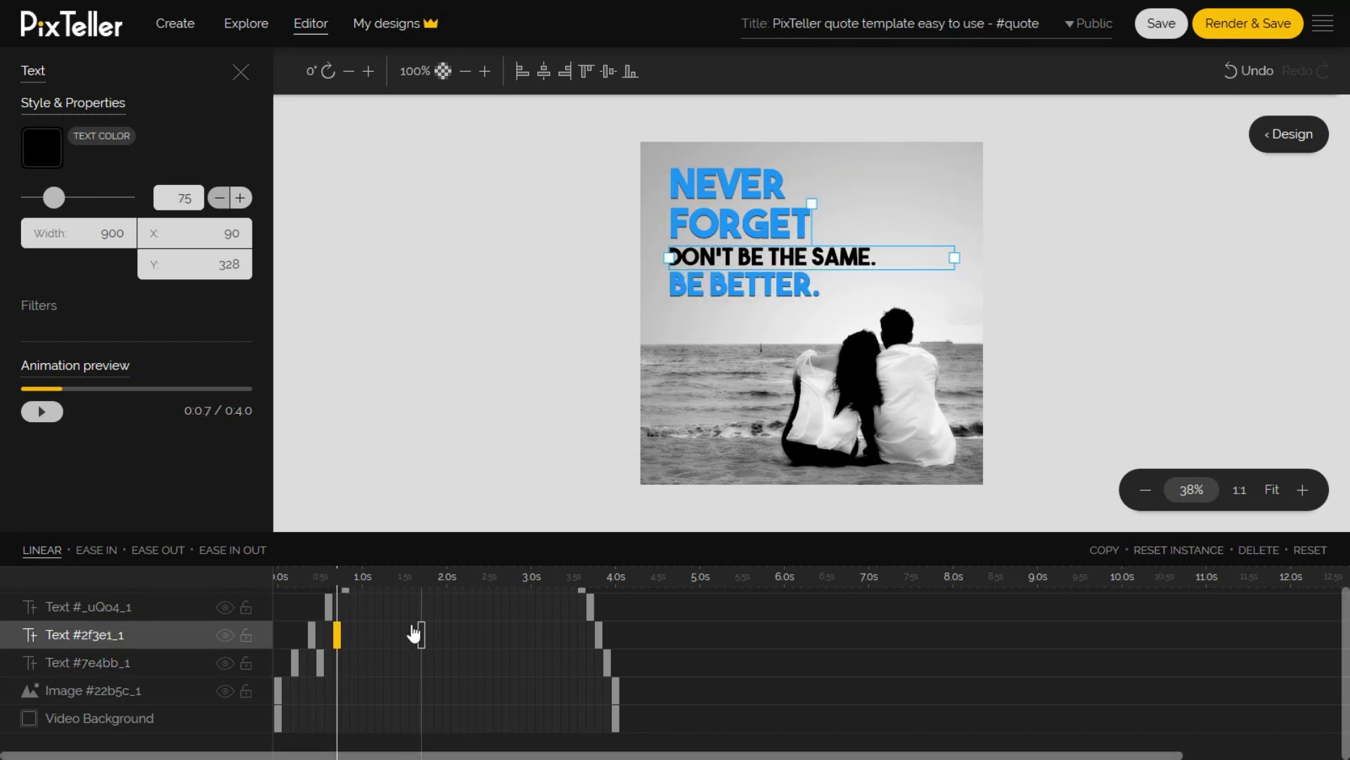
left_click(354, 606)
scroll(427, 672, "up", 1)
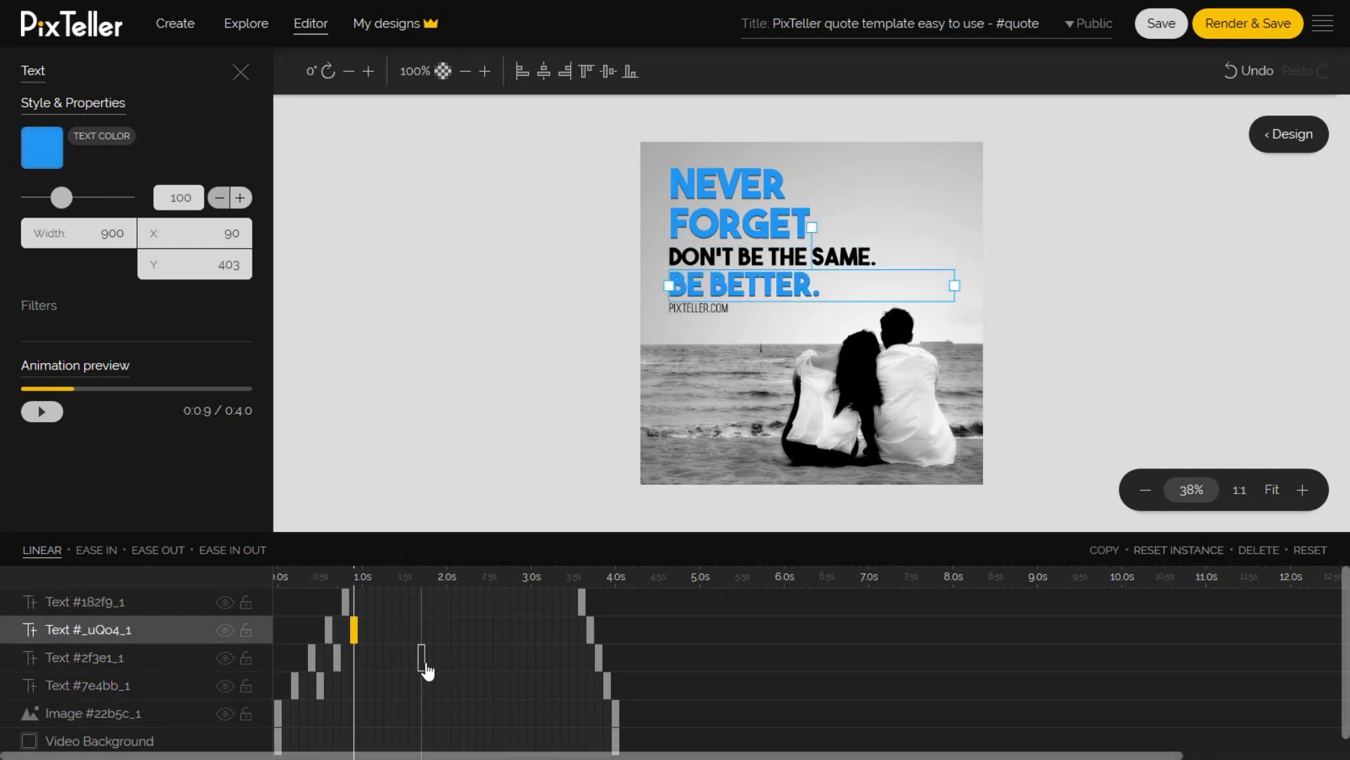
left_click(371, 602)
- Add late keyframes at 3.4s, 3.5s, 3.6s and 3.7s for PIXTELLER.COM, BE BETTER, DON'T BE THE SAME. and NEVER FORGET
left_click(565, 602)
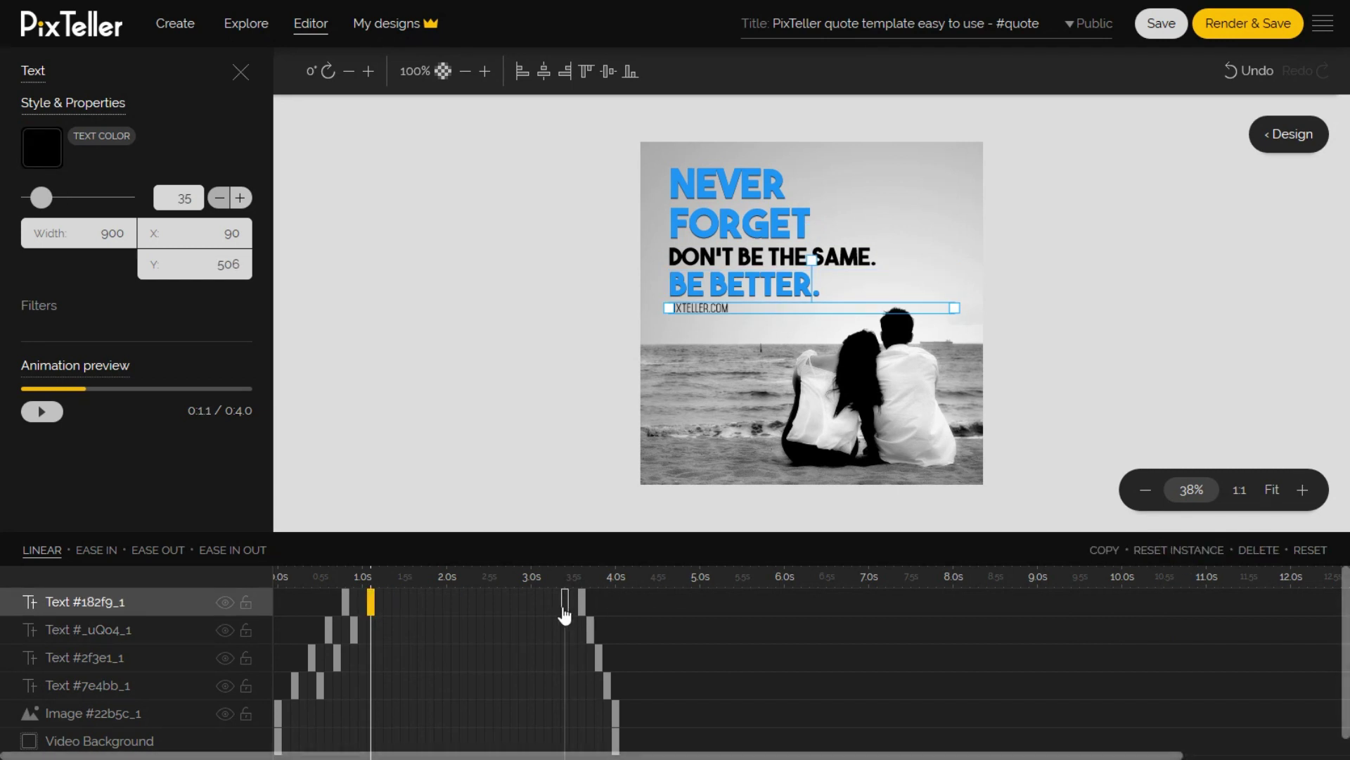
left_click(573, 630)
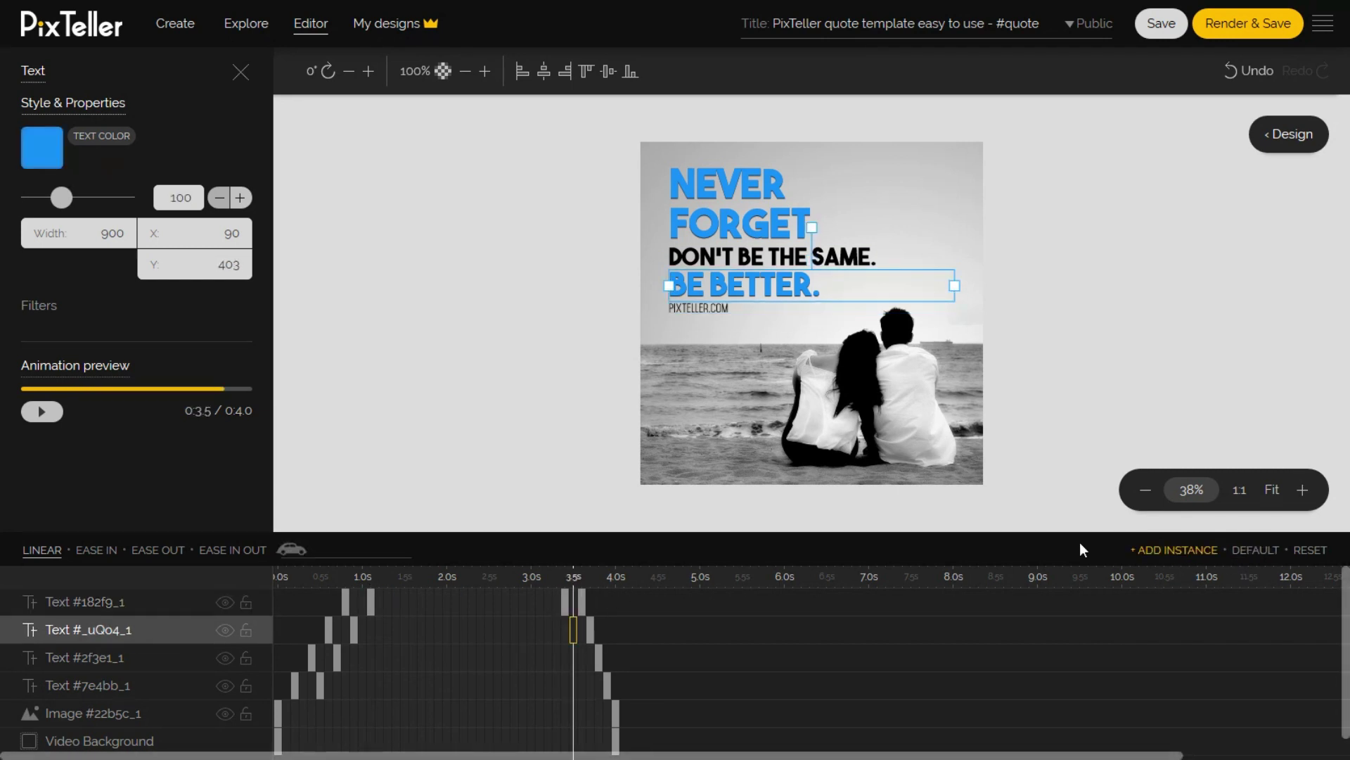
left_click(581, 657)
left_click(1160, 550)
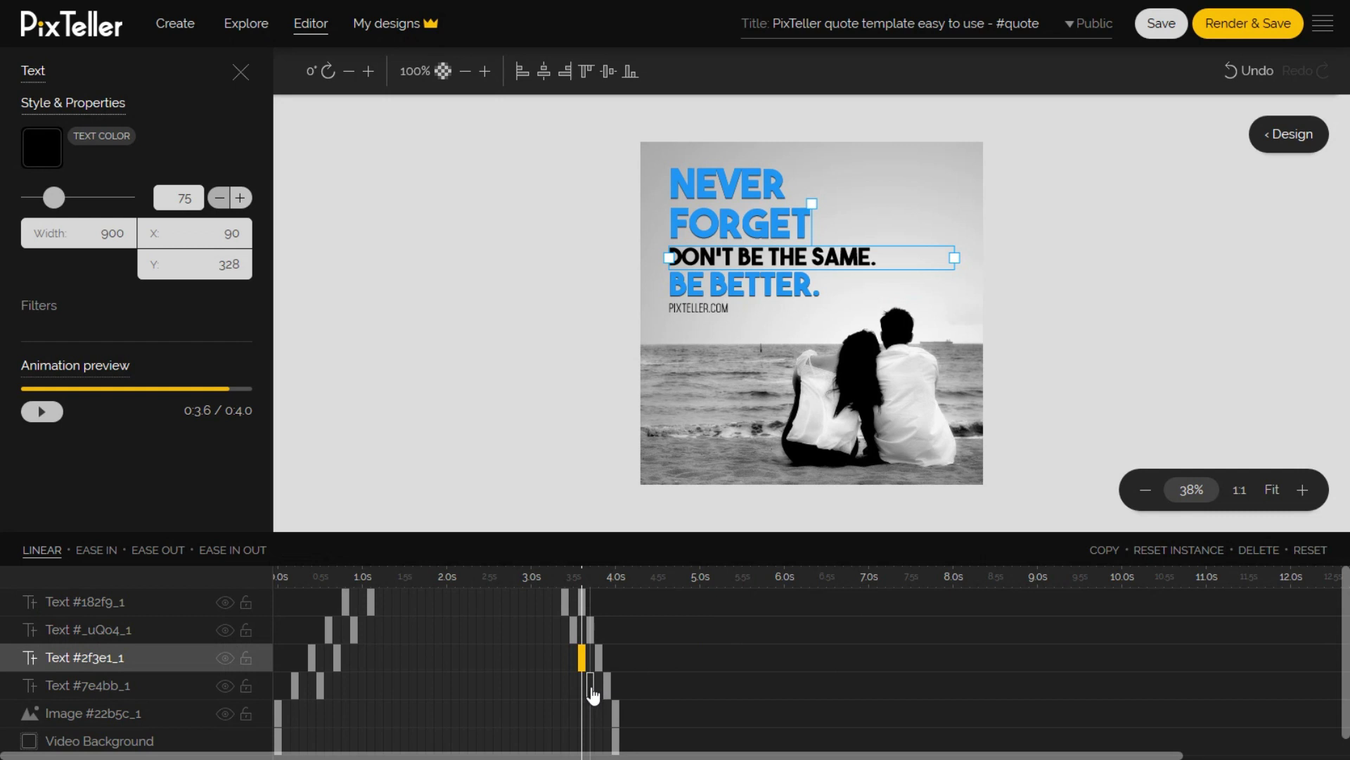
left_click(590, 685)
left_click(1171, 550)
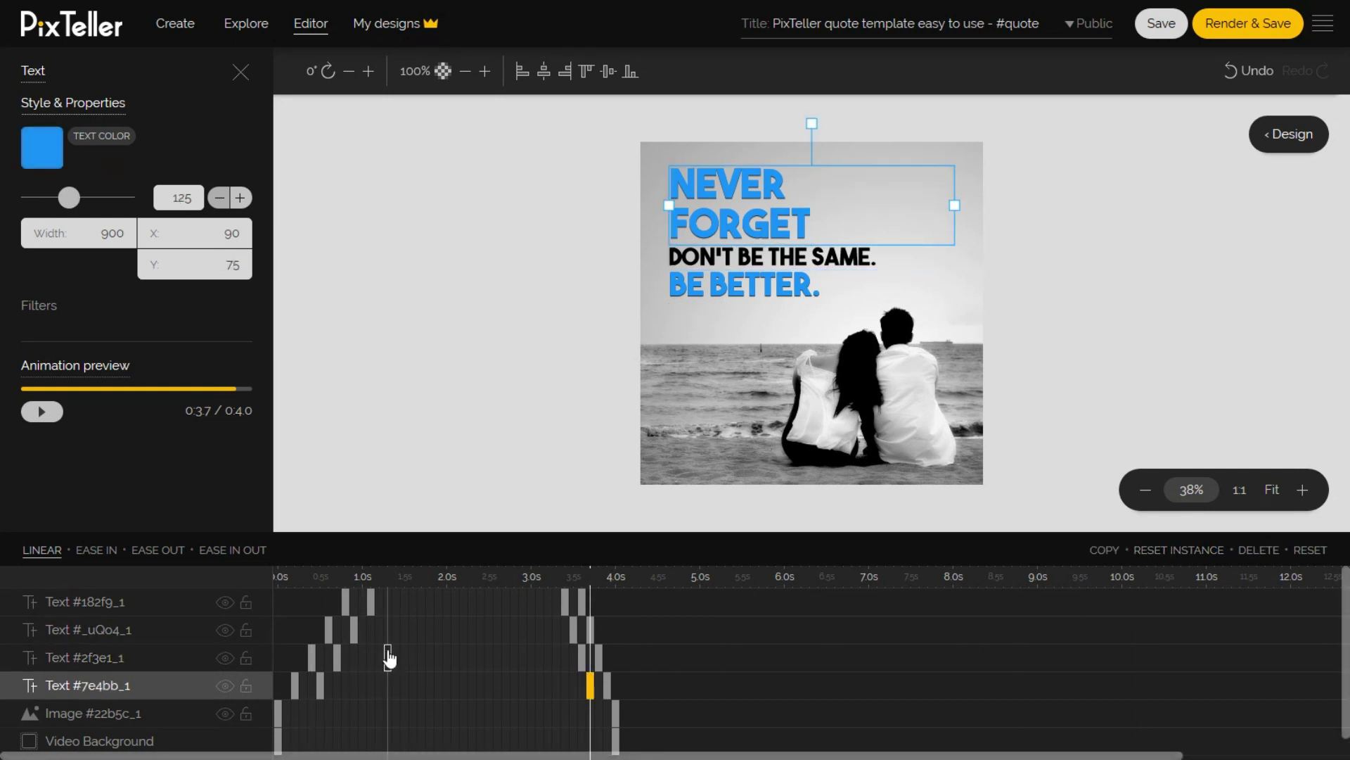
- Step through the text keyframes and place DON'T BE THE SAME. off-canvas left at 0.4s and right at 3.8s
left_click(347, 602)
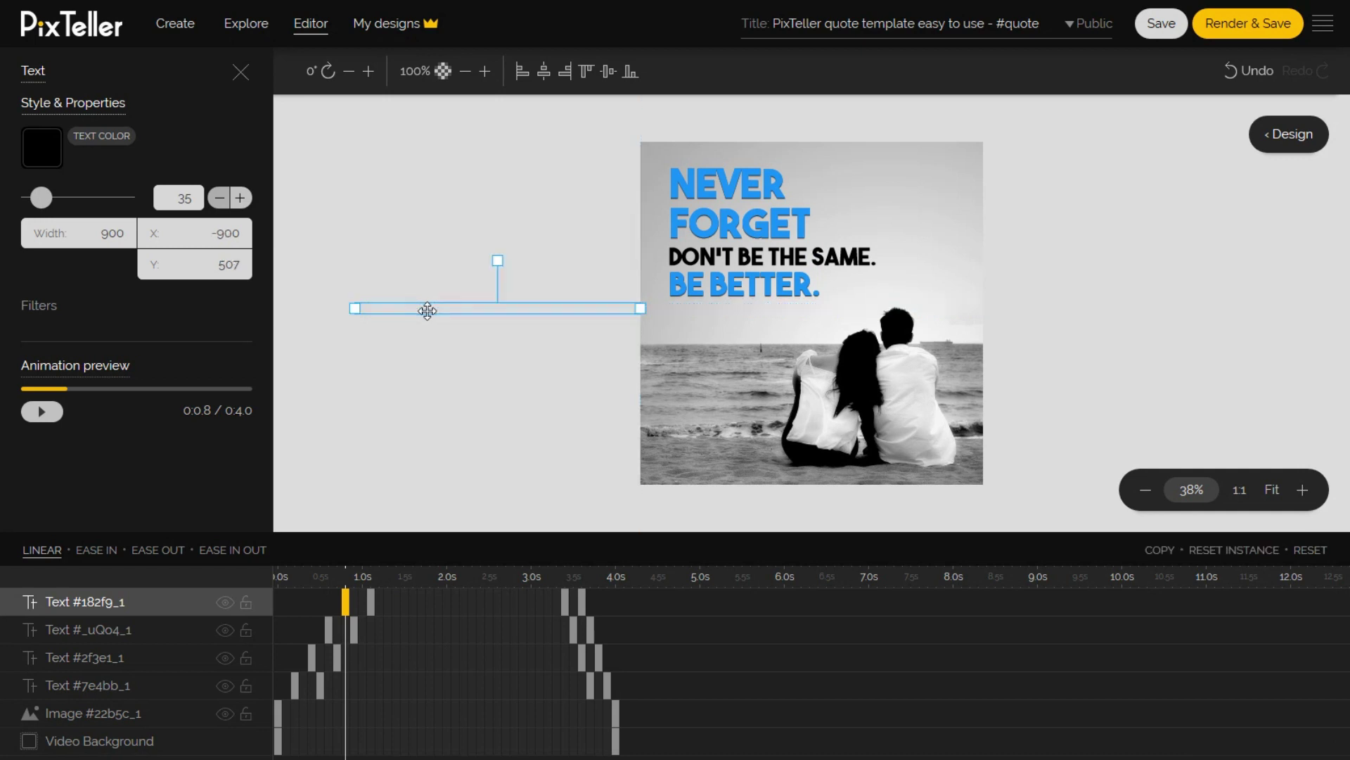
left_click(581, 602)
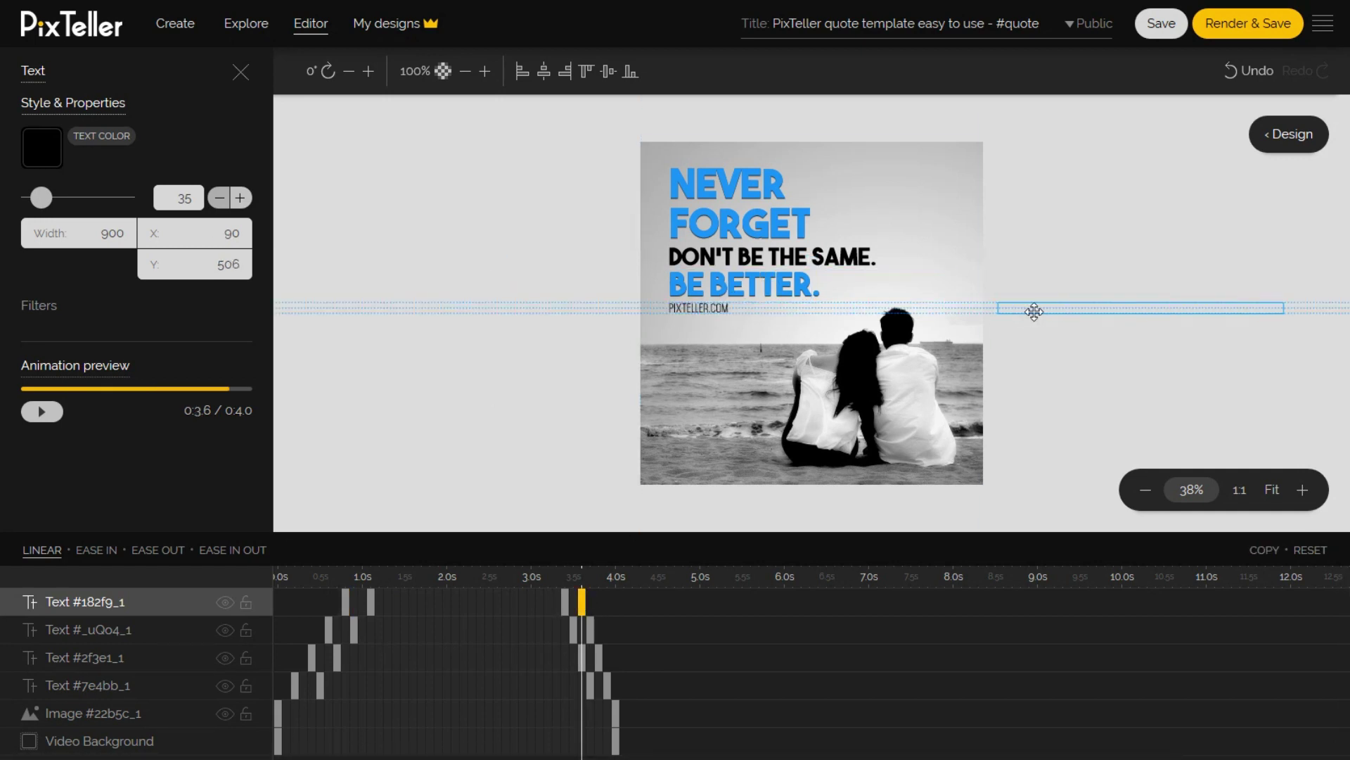
left_click(329, 630)
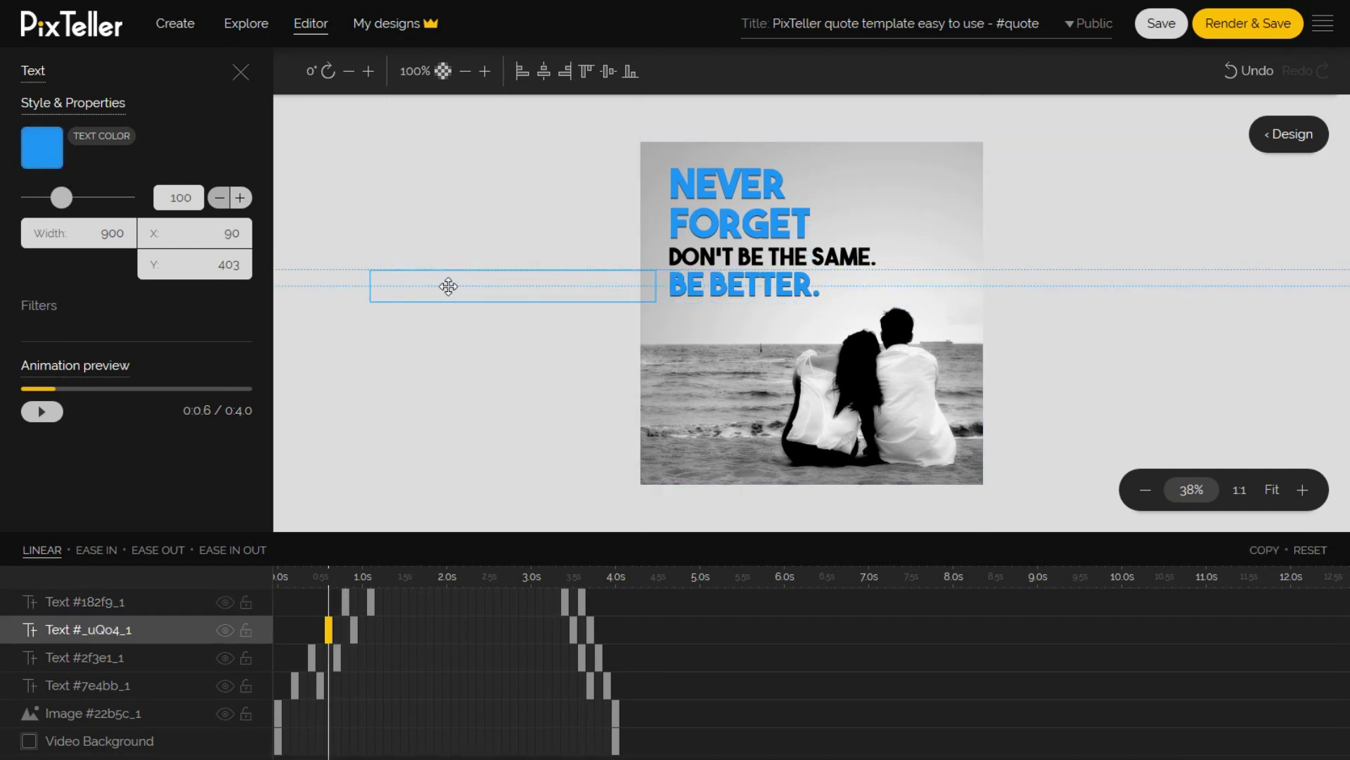
left_click(590, 629)
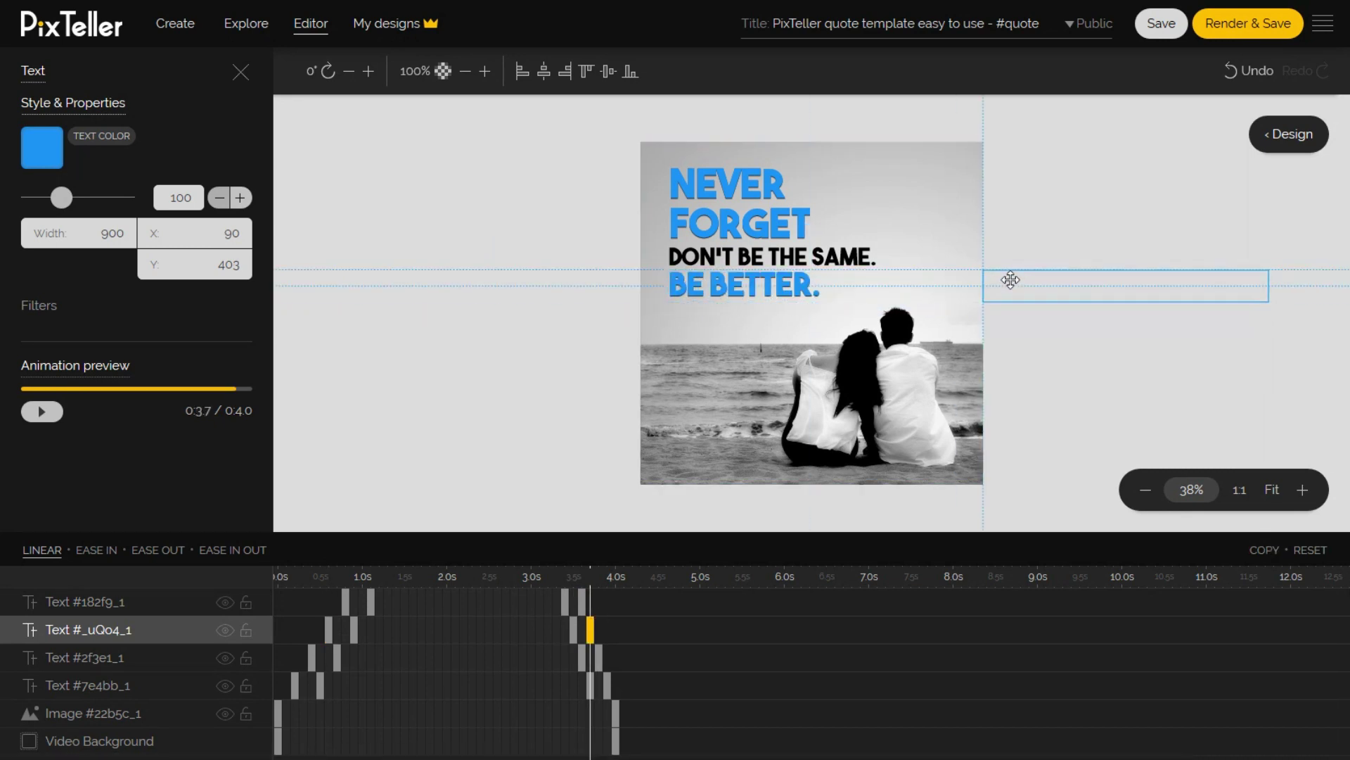
left_click(311, 657)
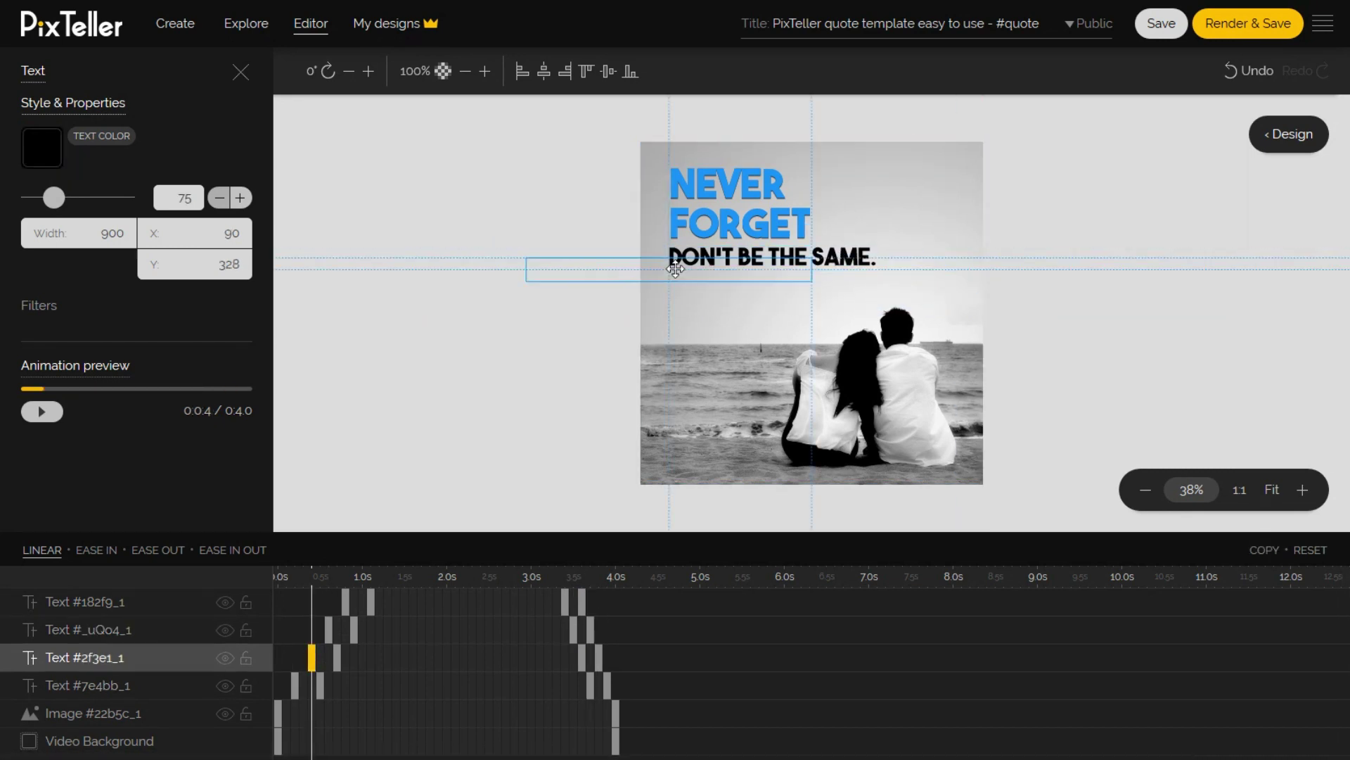
left_click_drag(675, 269, 528, 259)
left_click(598, 658)
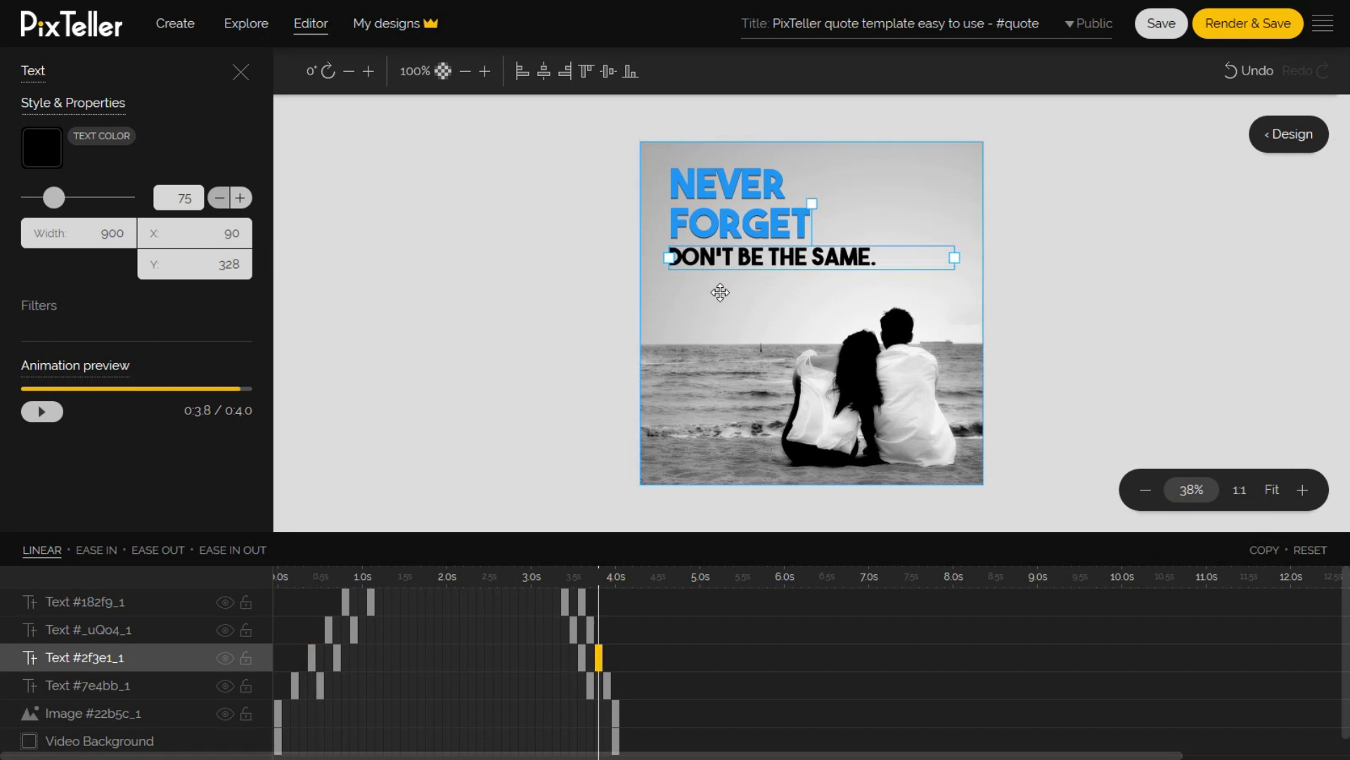
left_click_drag(721, 292, 1041, 257)
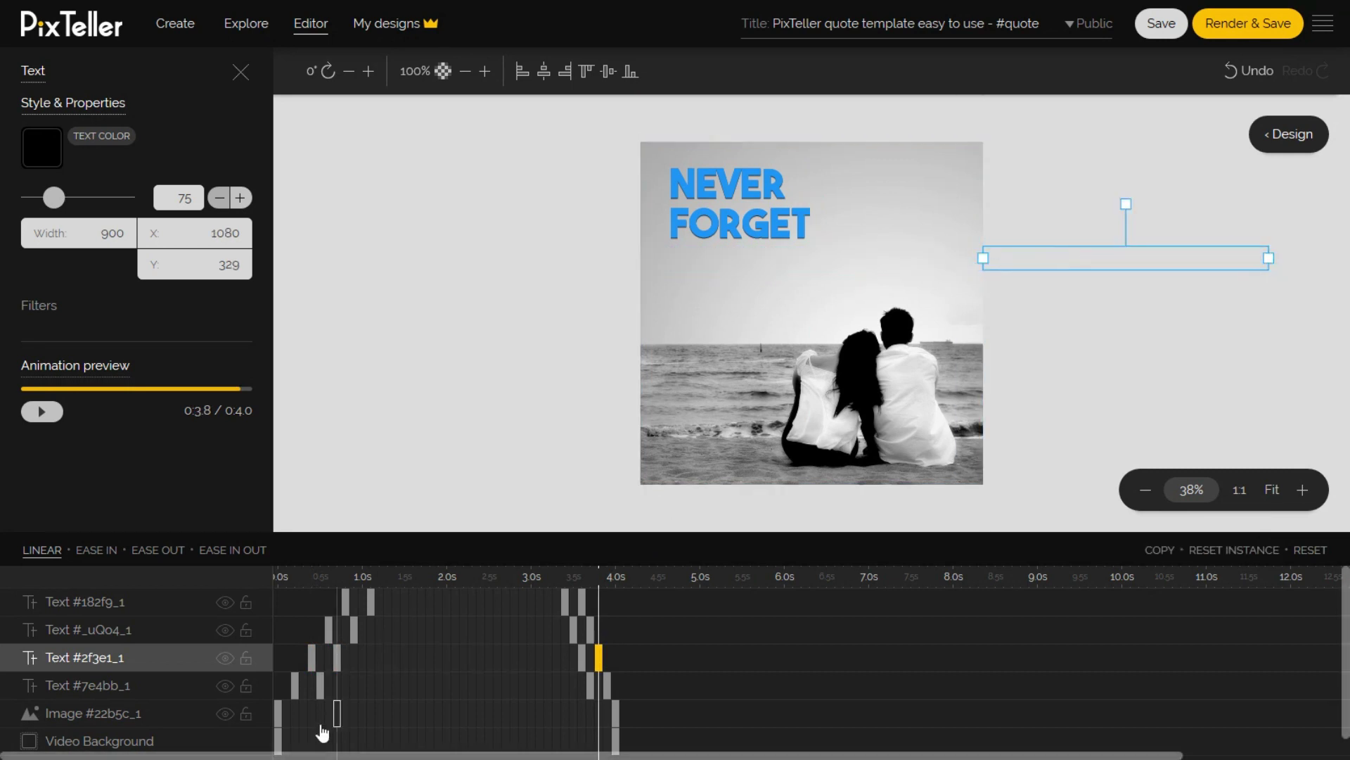
- Place NEVER FORGET off-canvas left at its 0.2s keyframe and off-canvas right at 3.9s
left_click(296, 682)
left_click_drag(718, 187, 457, 190)
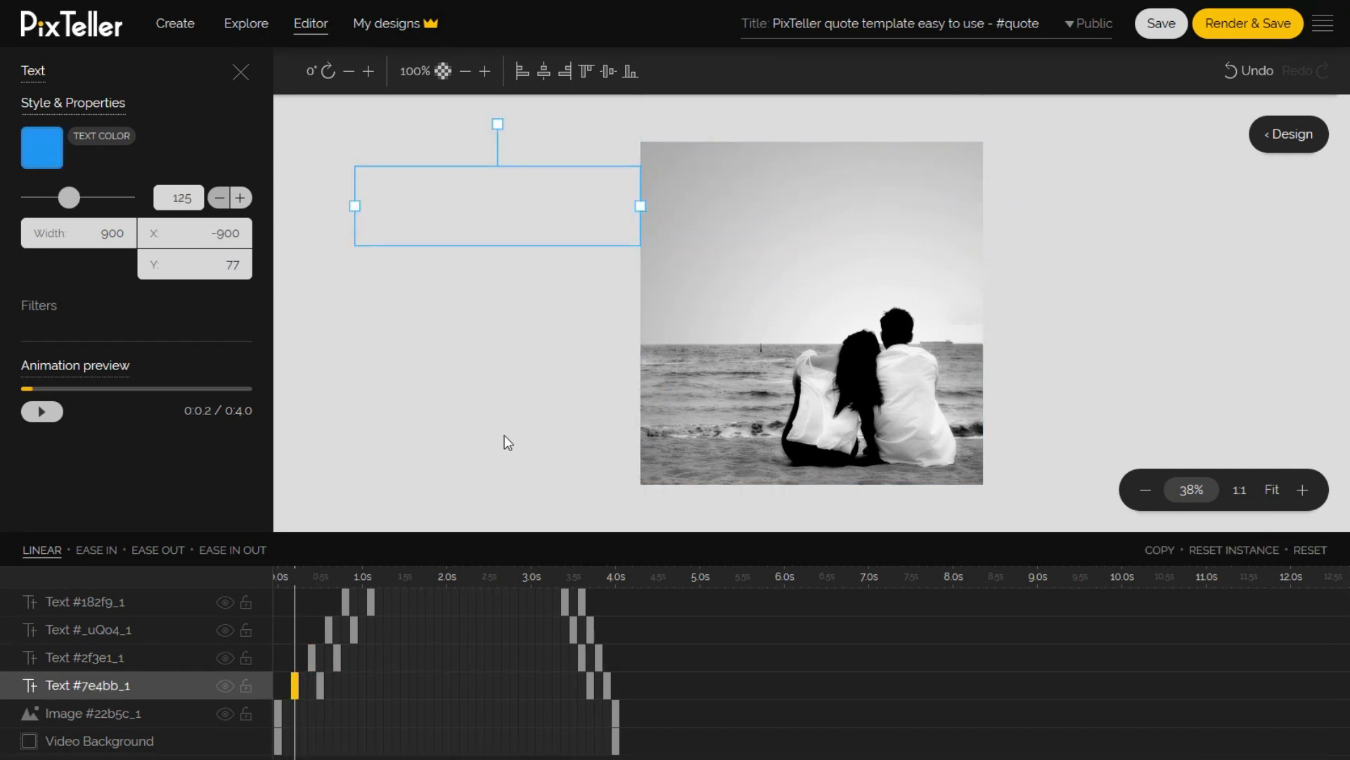
left_click(607, 686)
left_click_drag(715, 197, 1031, 195)
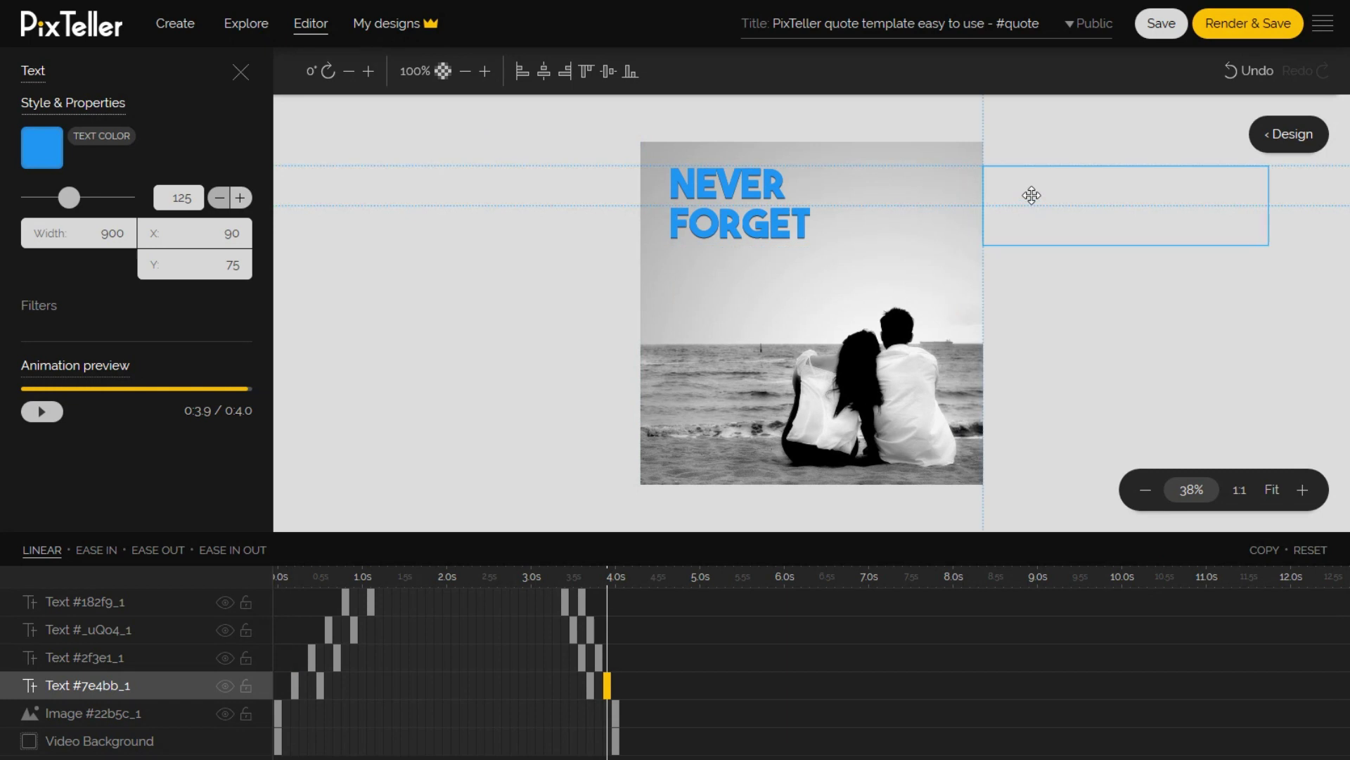
- Add a 2.0s photo keyframe with the image enlarged to 1363×1363 and shifted to about −282, −226
left_click(465, 695)
left_click(449, 724)
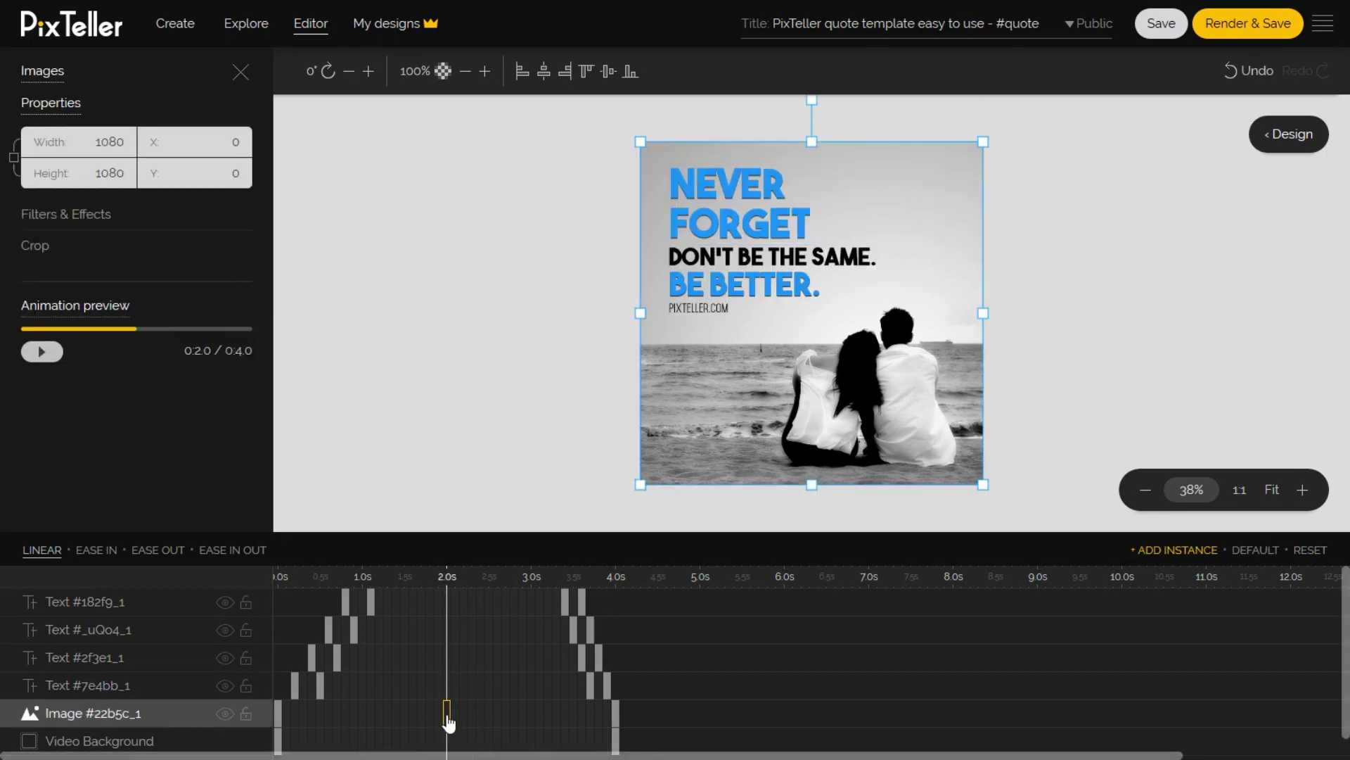
left_click(1187, 553)
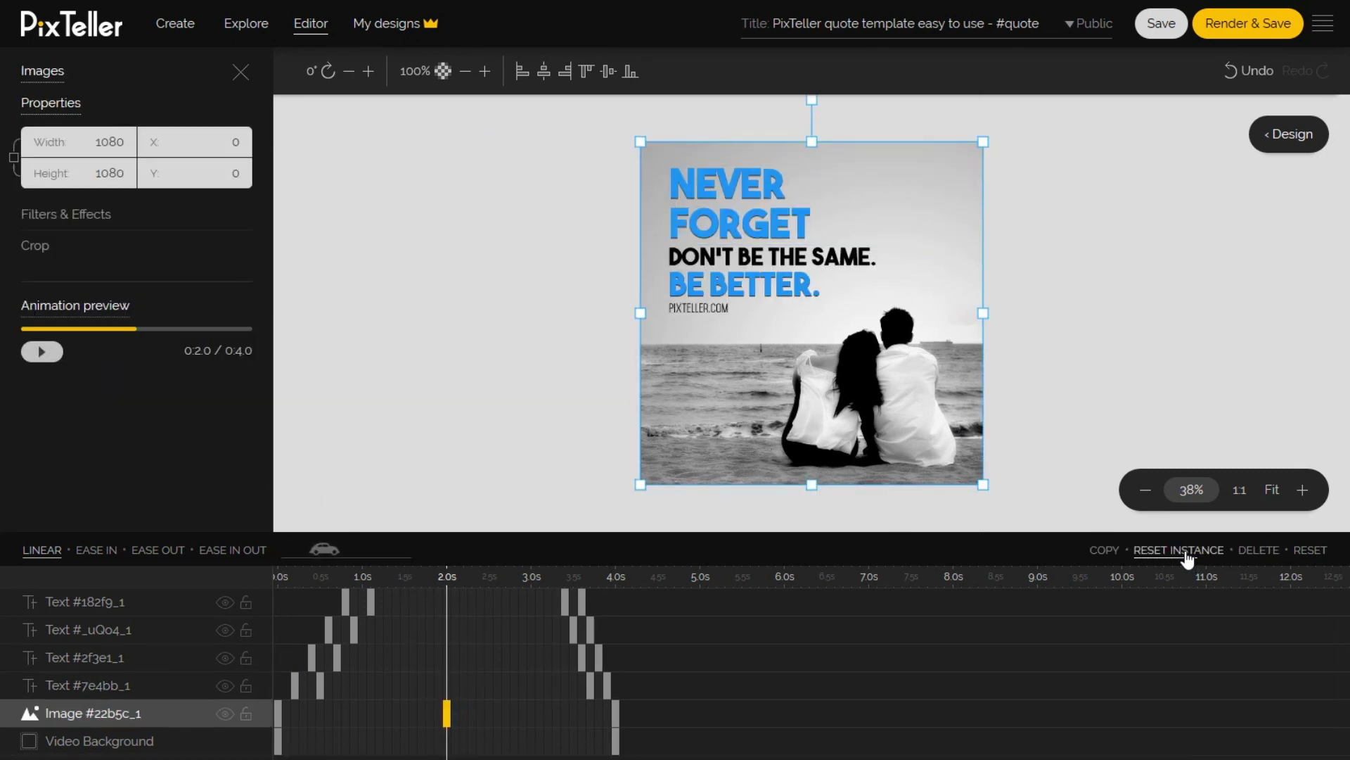
left_click_drag(983, 485, 1074, 586)
left_click_drag(938, 461, 876, 363)
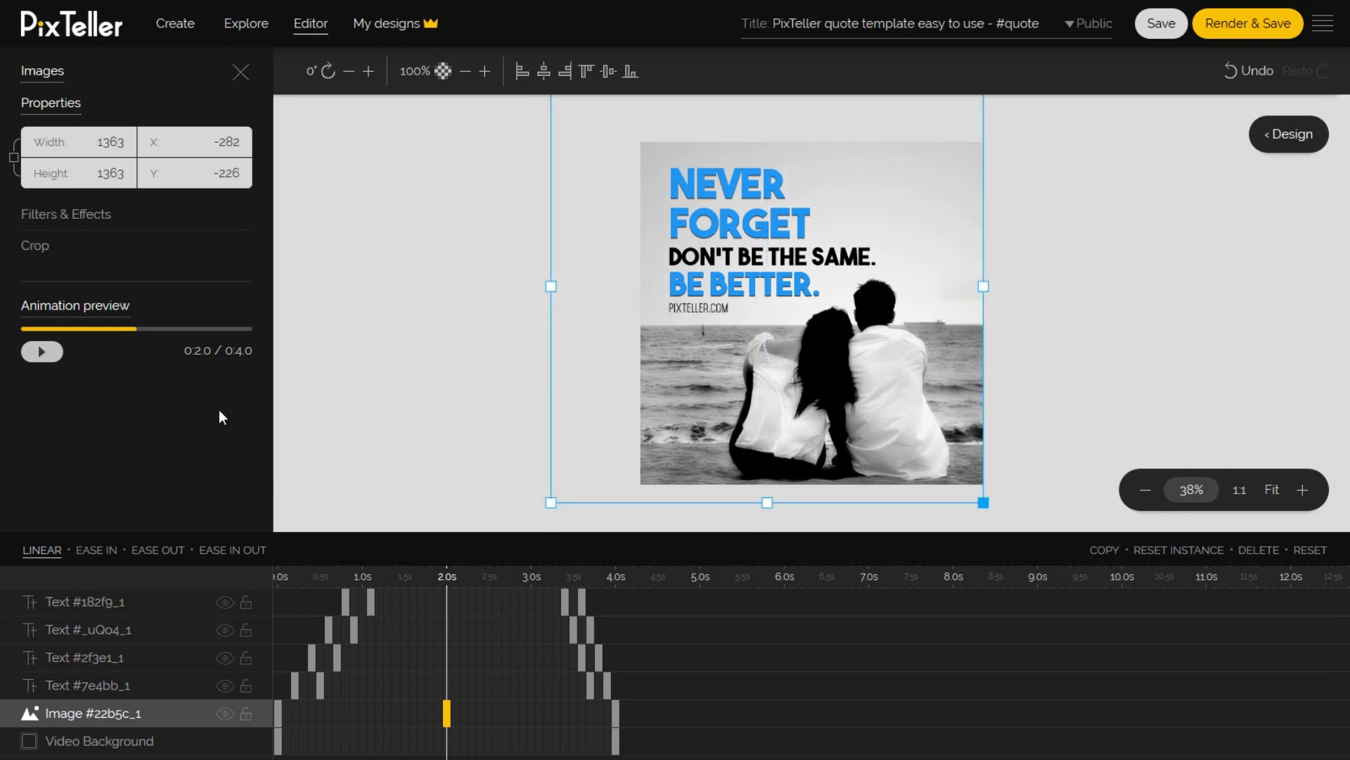
left_click(38, 360)
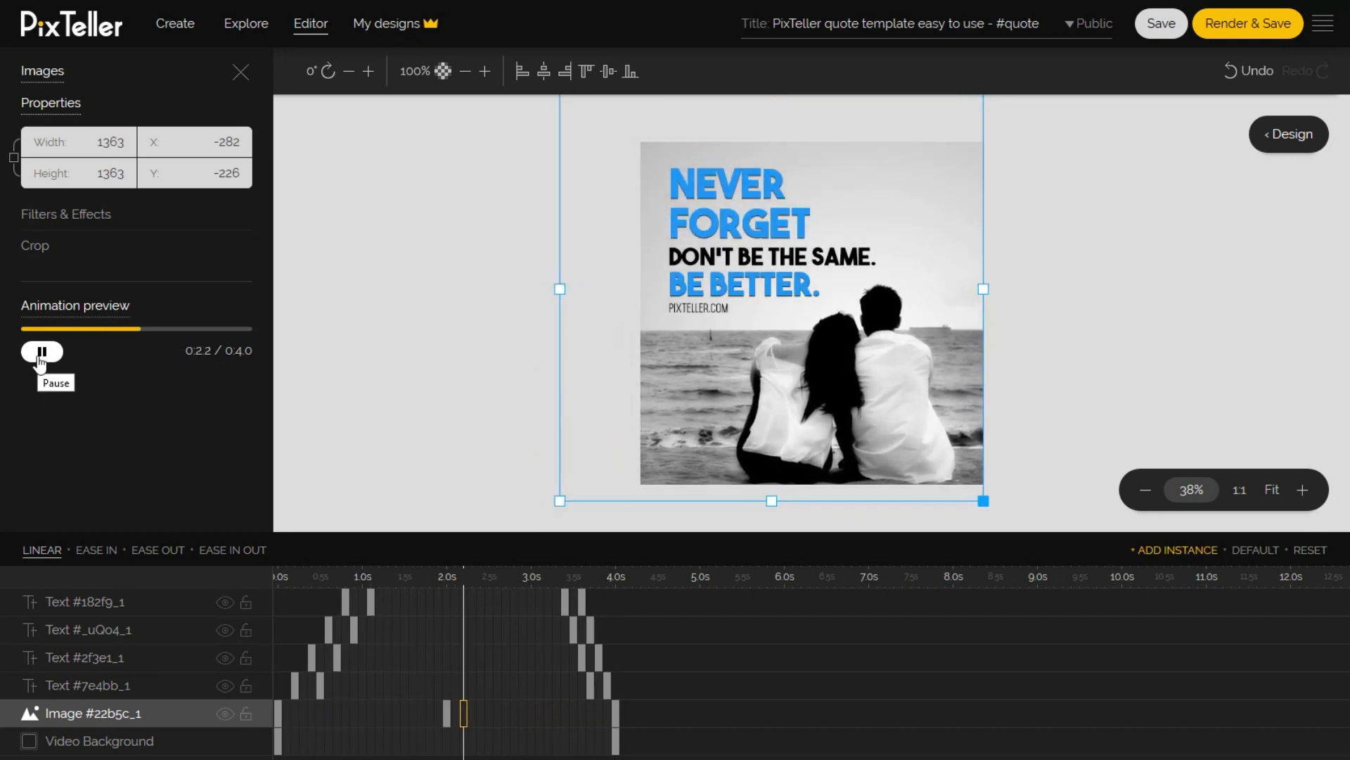
left_click(40, 360)
left_click(395, 585)
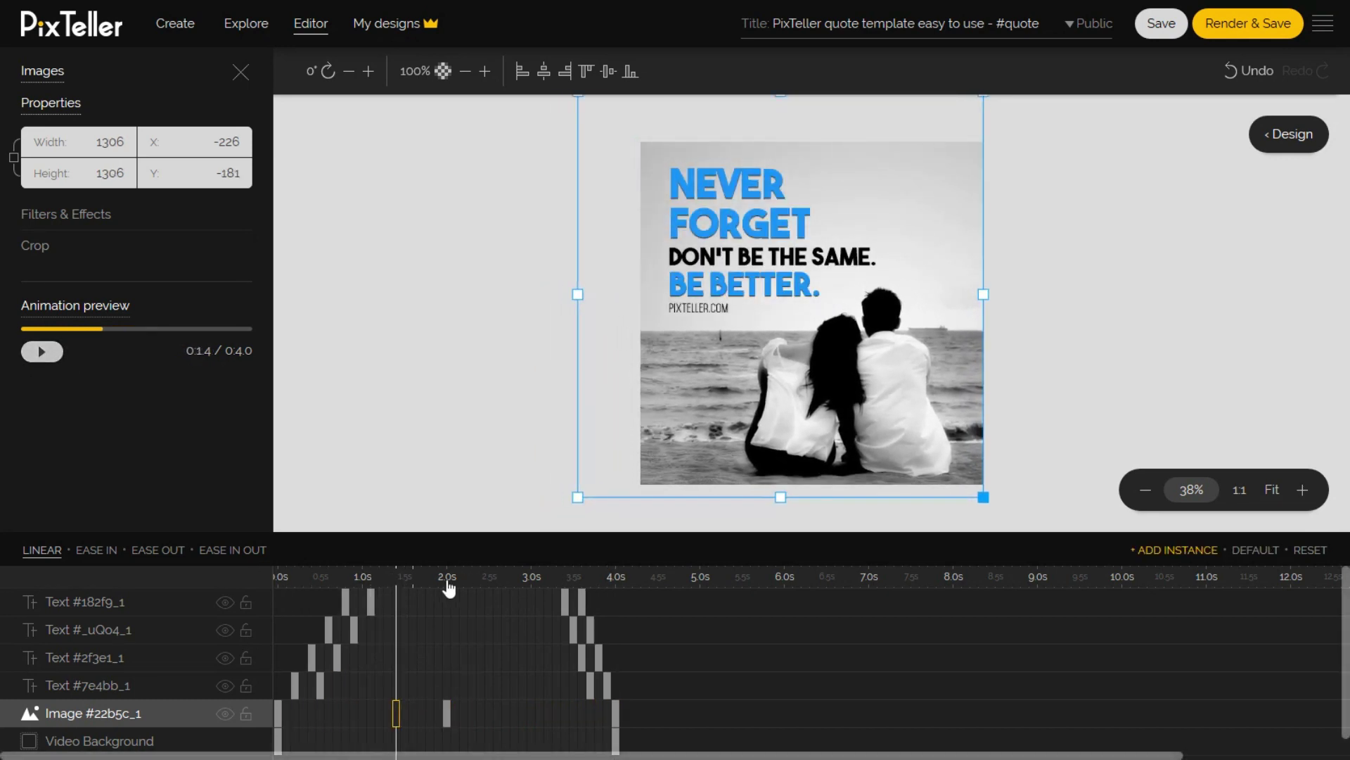
left_click(448, 584)
left_click(532, 584)
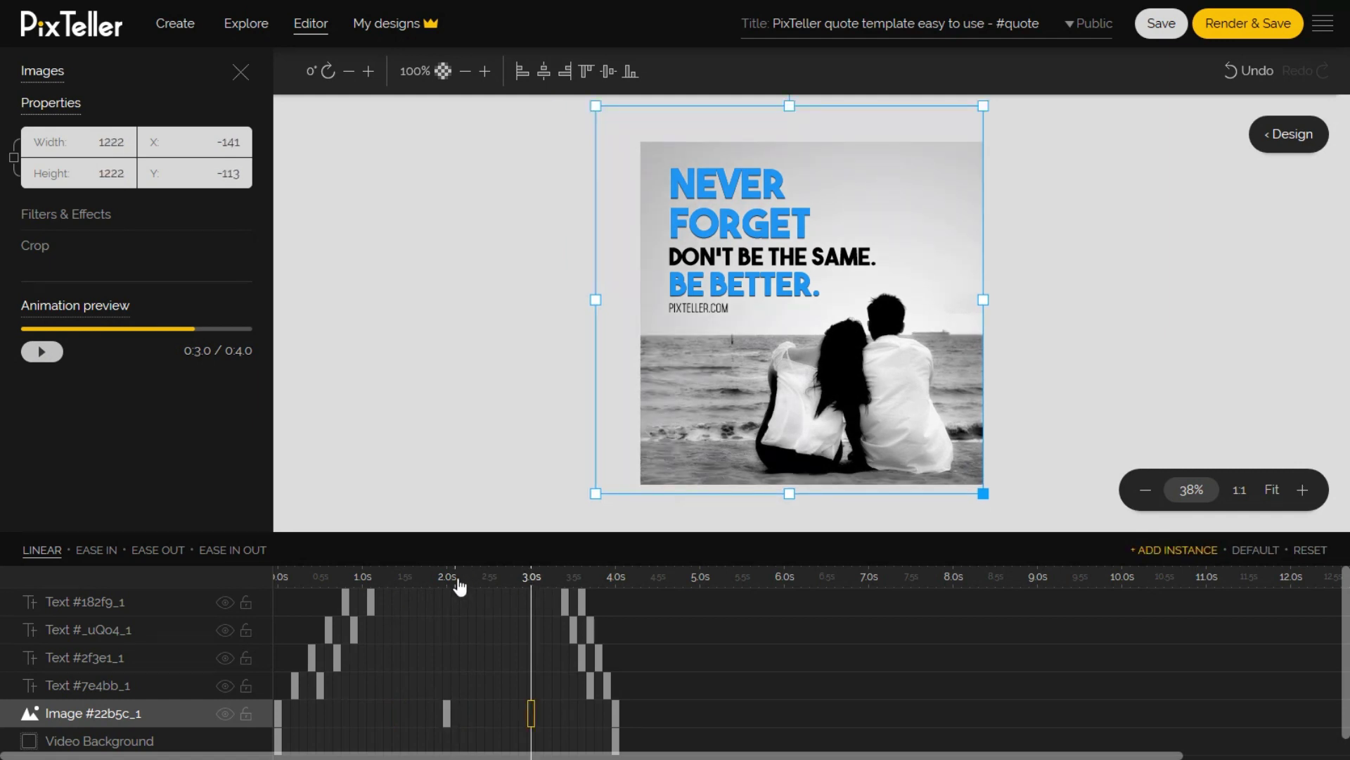
left_click_drag(459, 586, 318, 578)
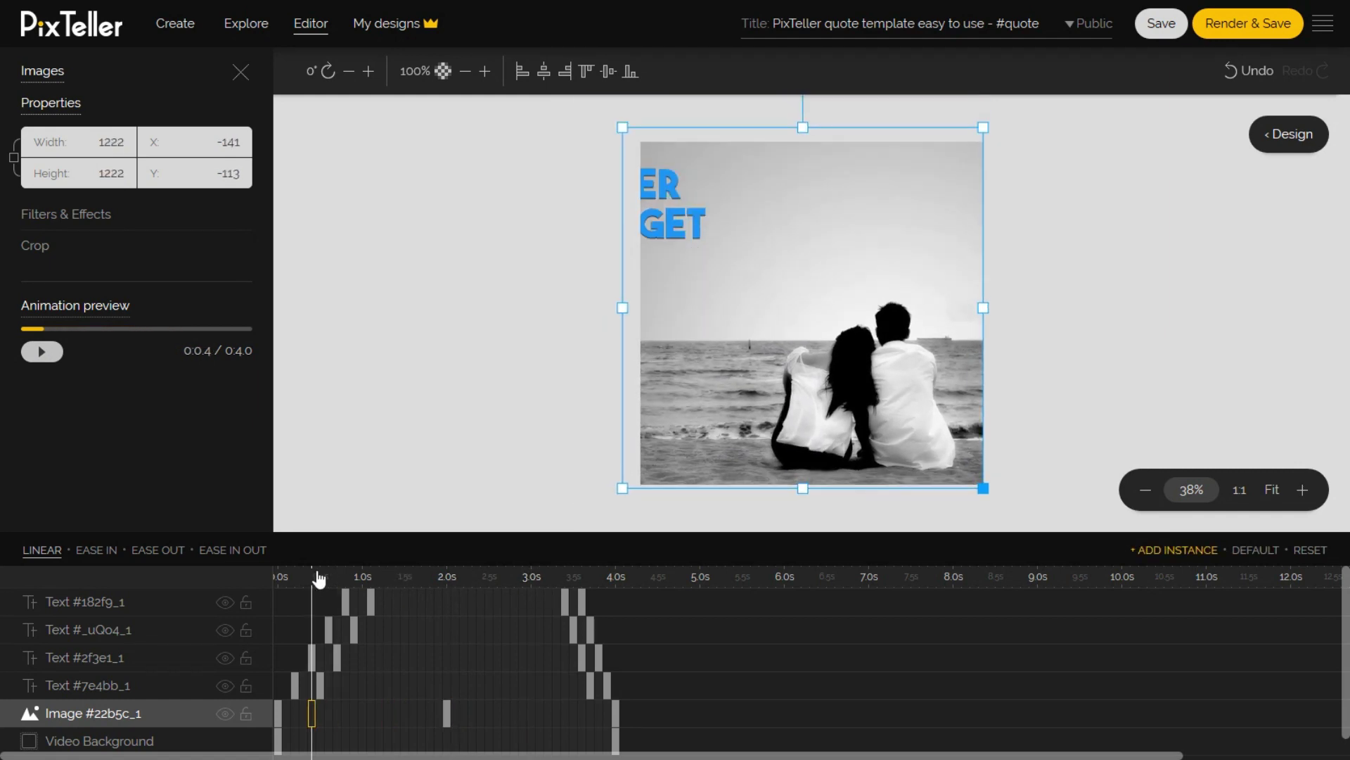
- Render and save the 4-second Never Forget animation
left_click(1260, 27)
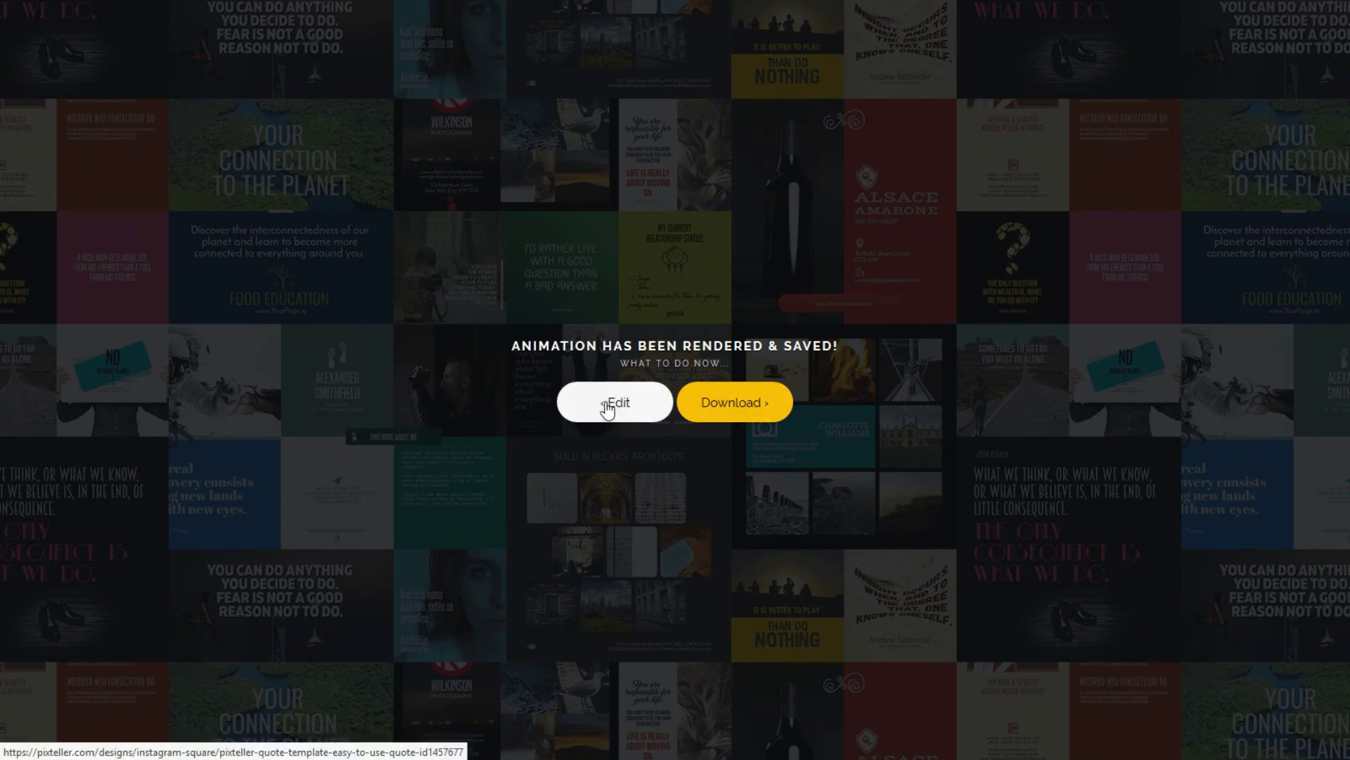
- Go to the rendered Never Forget video's design page
left_click(766, 406)
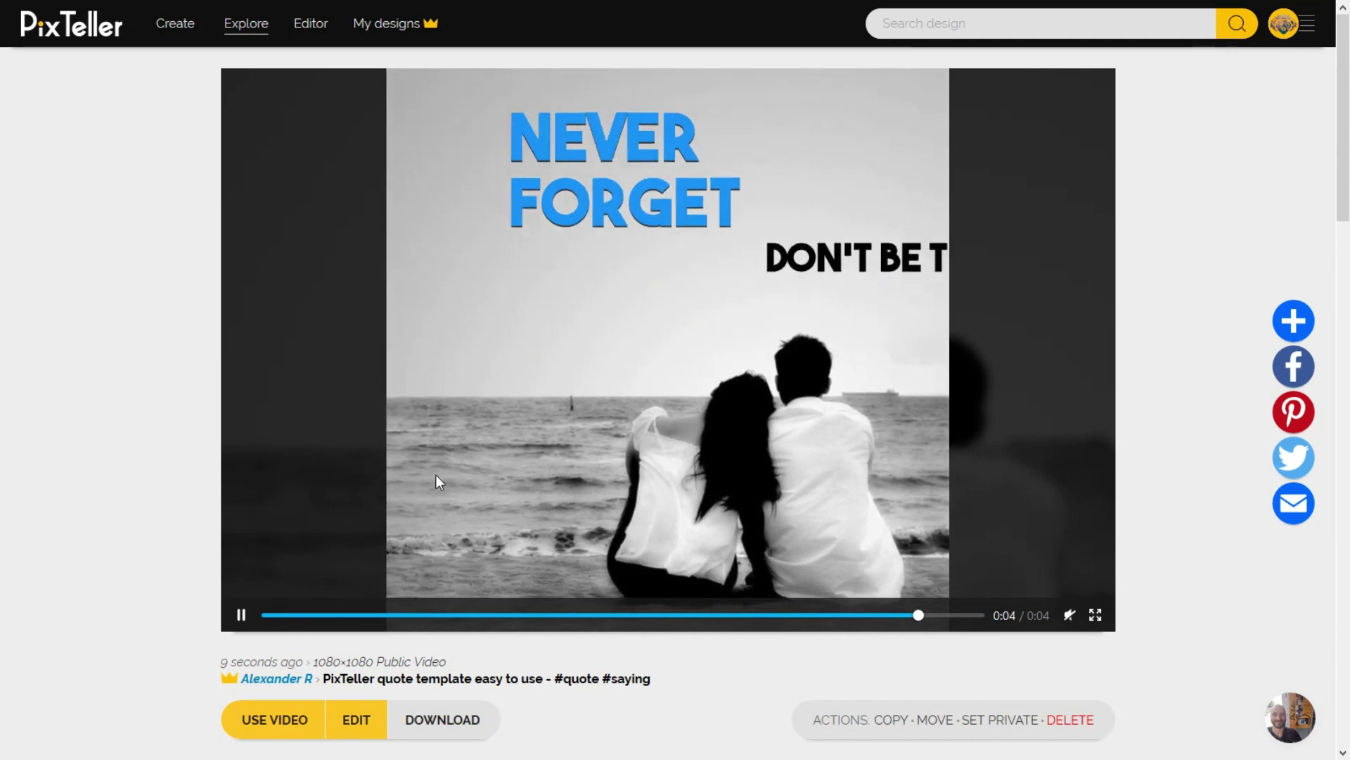
scroll(293, 514, "down", 1)
scroll(604, 499, "down", 2)
- Switch the download format to GIF and check the frame-rate list, then close without downloading
left_click(453, 464)
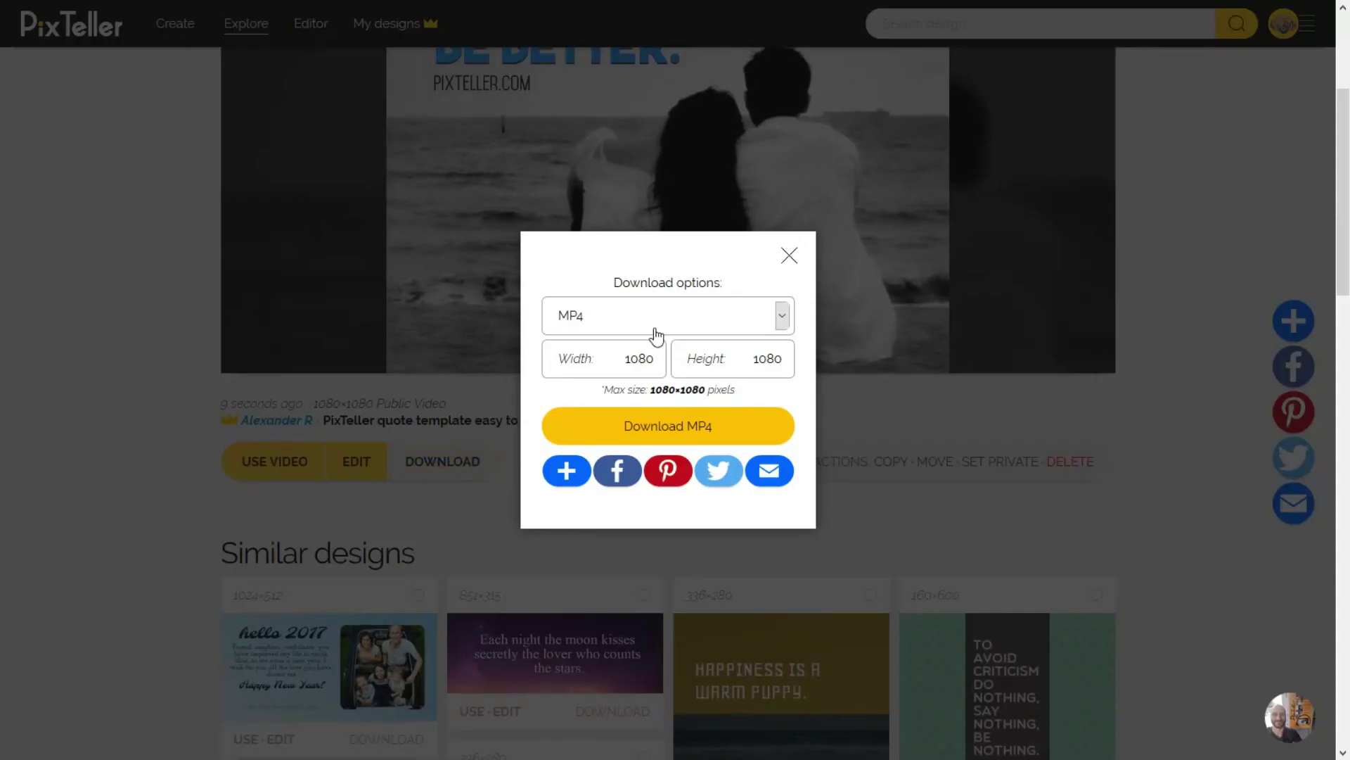
left_click(654, 320)
left_click(643, 362)
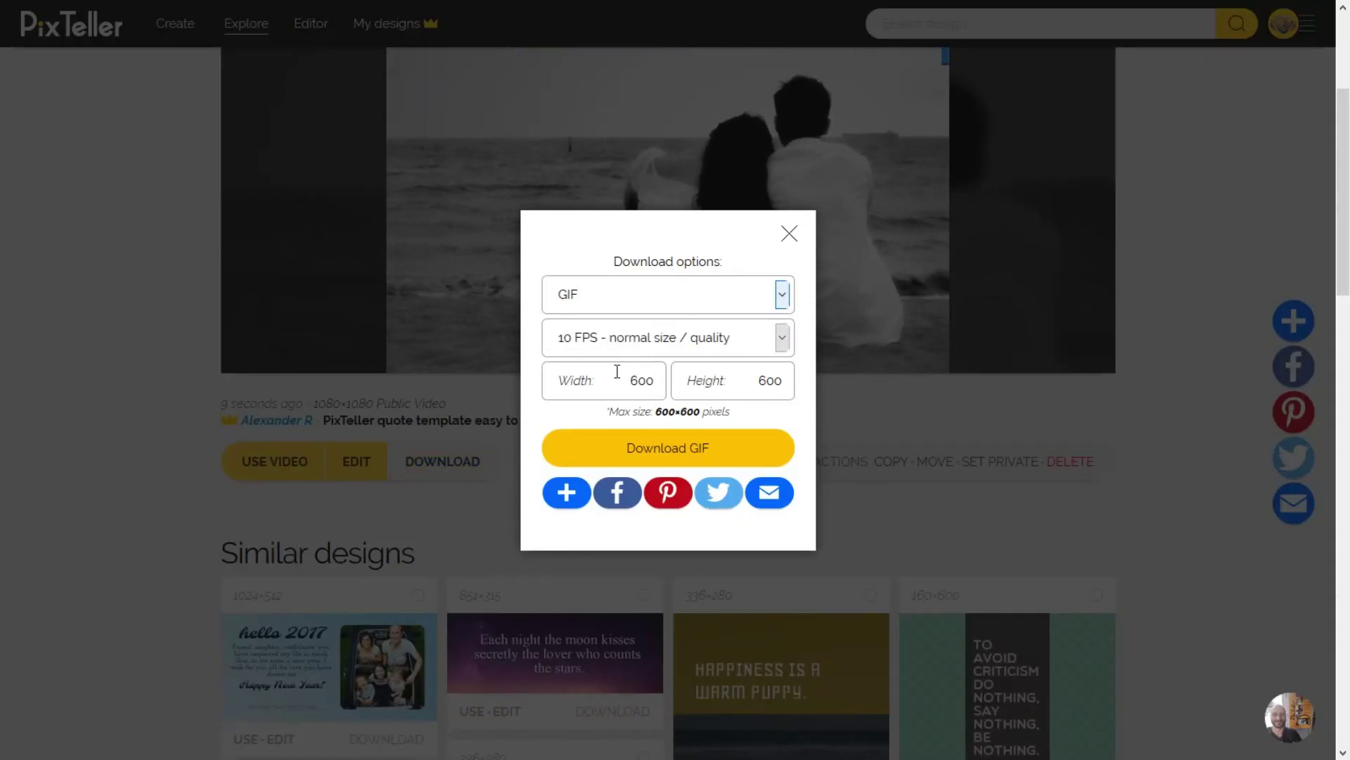
left_click(619, 339)
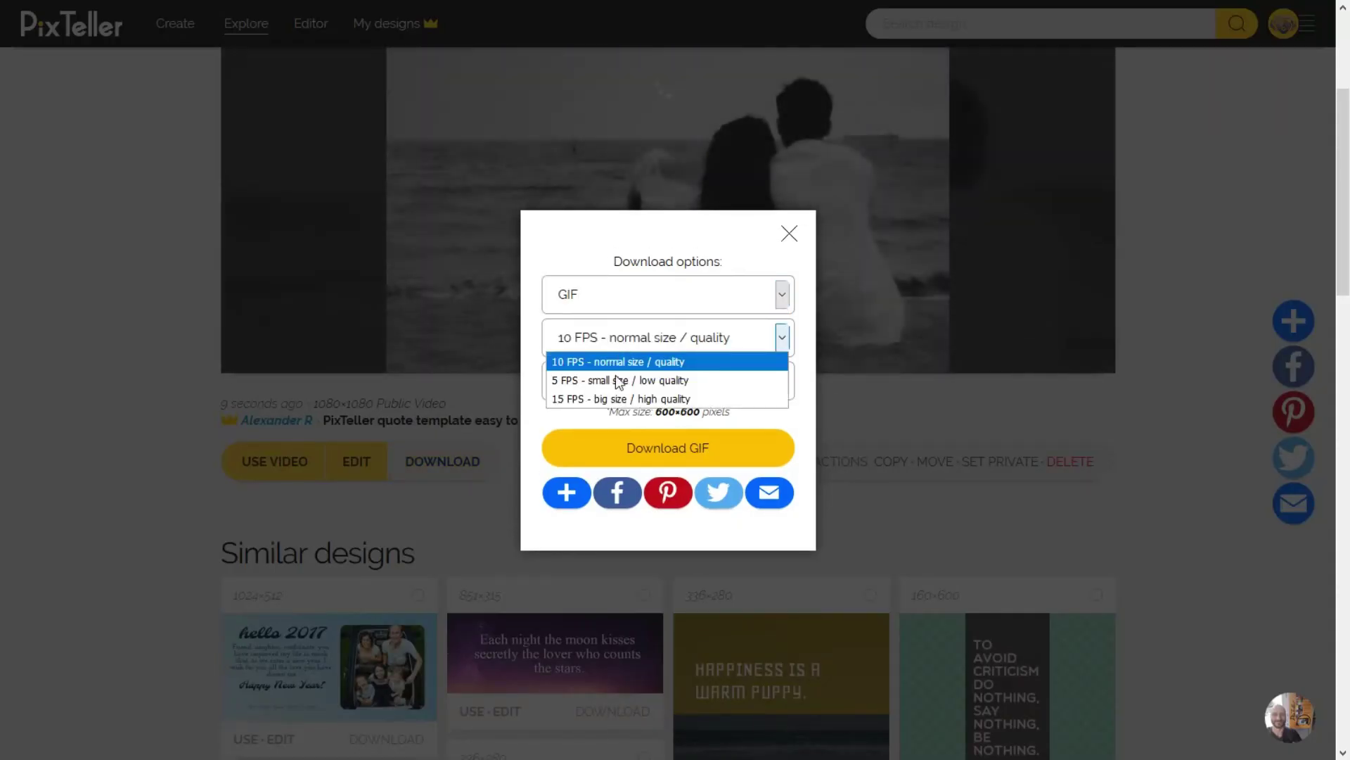
left_click(458, 521)
scroll(632, 458, "down", 5)
scroll(877, 400, "up", 9)
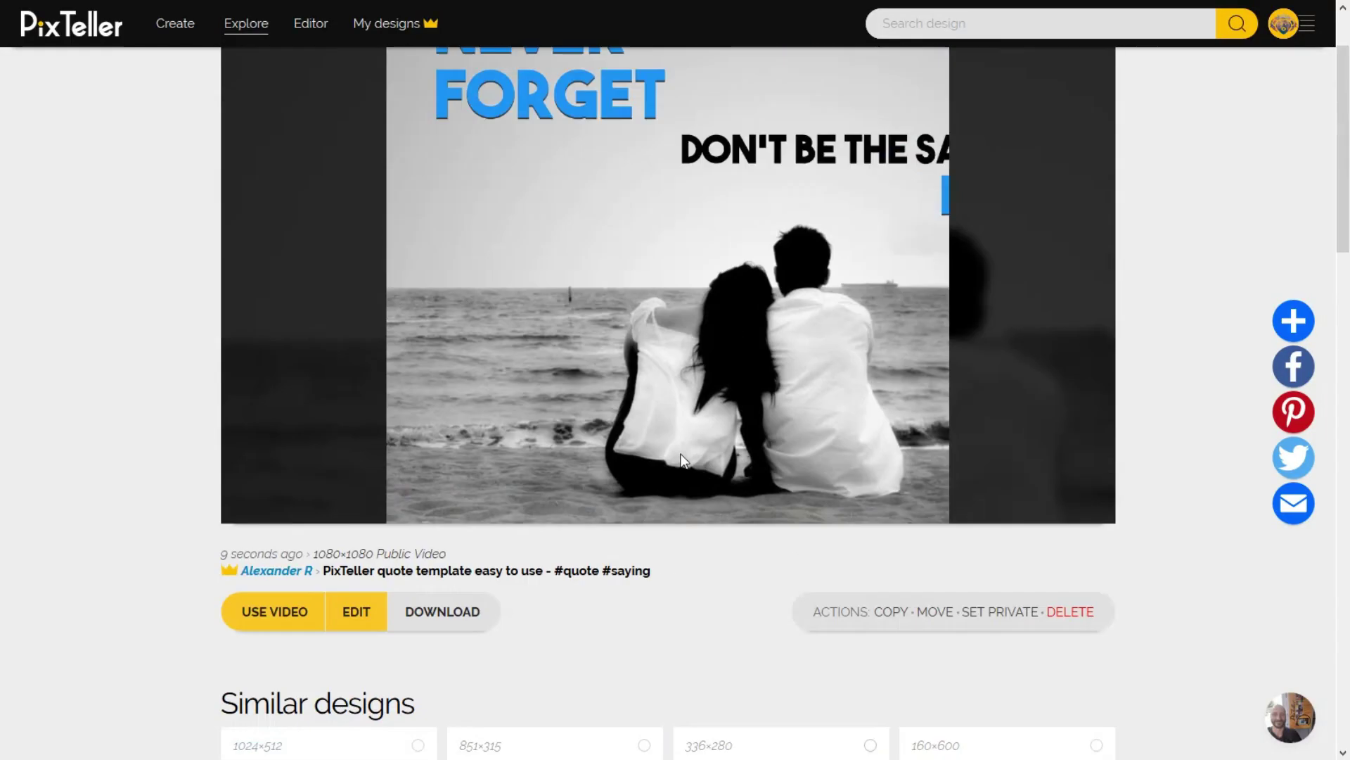